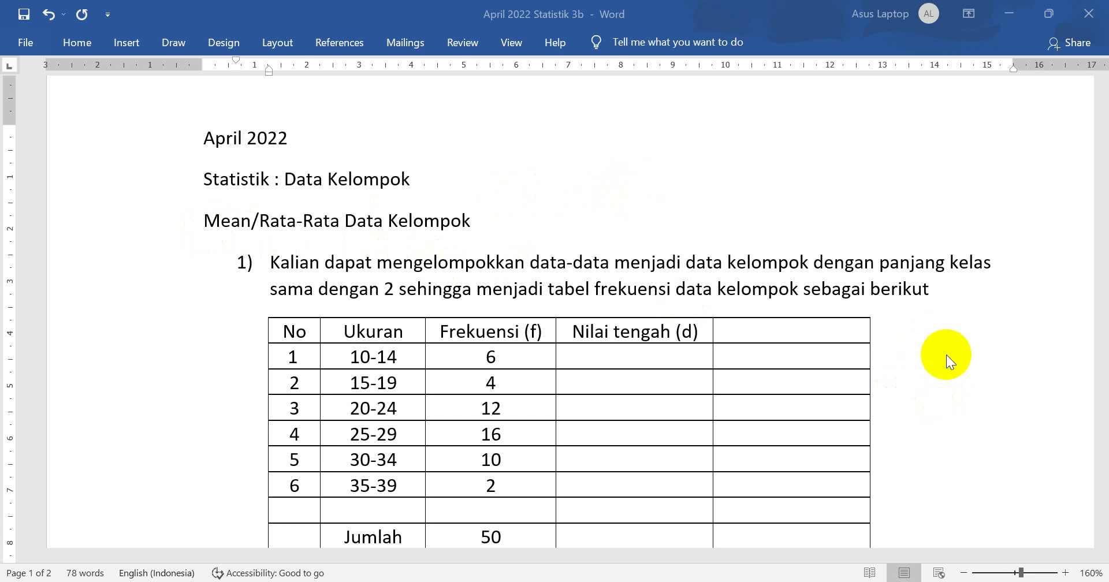
List the first class values 10–14 in the margin and ink midpoint 12 in row 1.
{"action": "scroll", "coordinate": [525, 331], "scroll_direction": "down", "scroll_amount": 1}
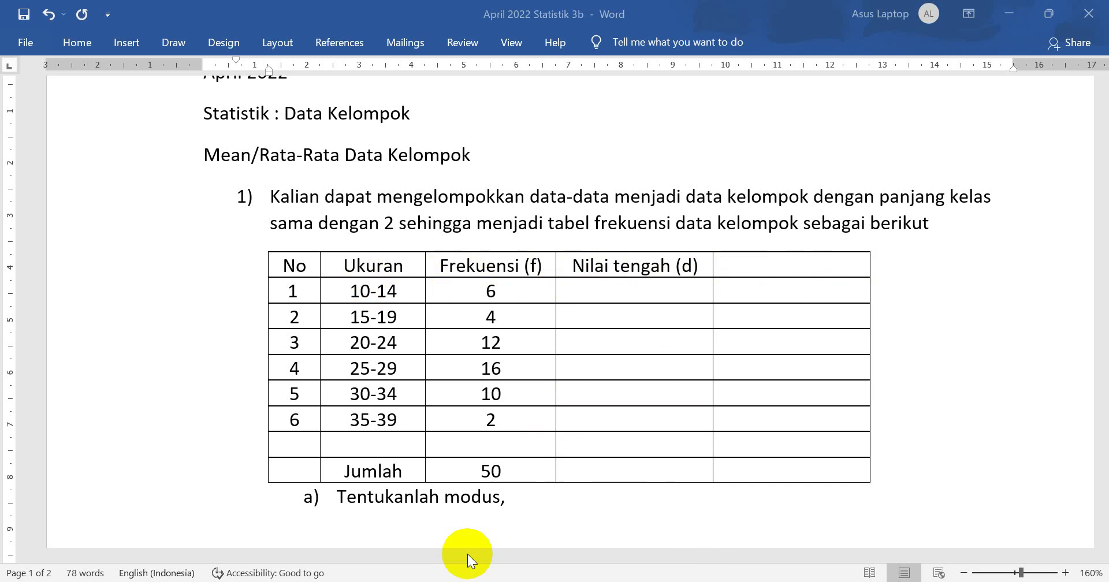
{"action": "mouse_move", "coordinate": [117, 277]}
{"action": "left_mouse_down"}
{"action": "mouse_move", "coordinate": [112, 295]}
{"action": "mouse_move", "coordinate": [124, 281]}
{"action": "mouse_move", "coordinate": [141, 293]}
{"action": "mouse_move", "coordinate": [181, 289]}
{"action": "left_mouse_up"}
{"action": "left_click", "coordinate": [137, 290]}
{"action": "left_click", "coordinate": [152, 290]}
{"action": "left_click", "coordinate": [175, 291]}
{"action": "mouse_move", "coordinate": [191, 274]}
{"action": "left_mouse_down"}
{"action": "mouse_move", "coordinate": [196, 291]}
{"action": "mouse_move", "coordinate": [151, 299]}
{"action": "mouse_move", "coordinate": [165, 299]}
{"action": "mouse_move", "coordinate": [155, 281]}
{"action": "mouse_move", "coordinate": [167, 289]}
{"action": "left_mouse_up"}
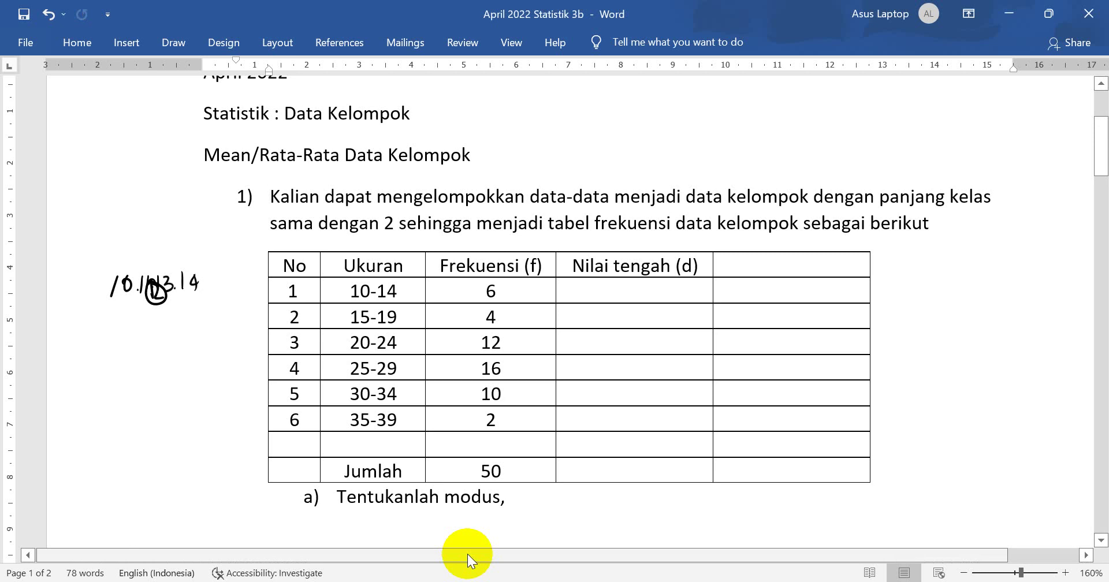
{"action": "mouse_move", "coordinate": [613, 285]}
{"action": "left_mouse_down"}
{"action": "mouse_move", "coordinate": [611, 298]}
{"action": "mouse_move", "coordinate": [635, 298]}
{"action": "left_mouse_up"}
List the 15–19 class values in the margin and ink midpoint 17 in row 2.
{"action": "mouse_move", "coordinate": [106, 321]}
{"action": "left_mouse_down"}
{"action": "mouse_move", "coordinate": [104, 335]}
{"action": "mouse_move", "coordinate": [126, 321]}
{"action": "mouse_move", "coordinate": [114, 336]}
{"action": "mouse_move", "coordinate": [130, 338]}
{"action": "mouse_move", "coordinate": [195, 326]}
{"action": "left_mouse_up"}
{"action": "left_click", "coordinate": [148, 332]}
{"action": "left_click", "coordinate": [188, 325]}
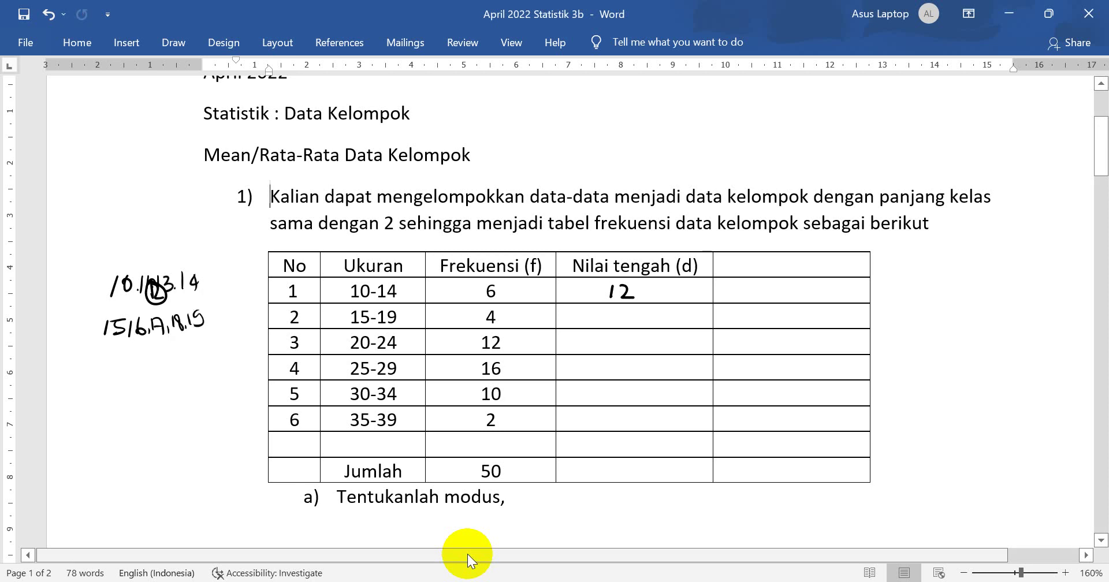
{"action": "mouse_move", "coordinate": [611, 309]}
{"action": "left_mouse_down"}
{"action": "mouse_move", "coordinate": [608, 320]}
{"action": "mouse_move", "coordinate": [623, 322]}
{"action": "left_mouse_up"}
Ink midpoints 22, 27, 32 and 37 in rows 3–6 and circle the f in Frekuensi.
{"action": "left_click_drag", "start_coordinate": [407, 344], "coordinate": [419, 343]}
{"action": "left_click_drag", "start_coordinate": [605, 337], "coordinate": [639, 344]}
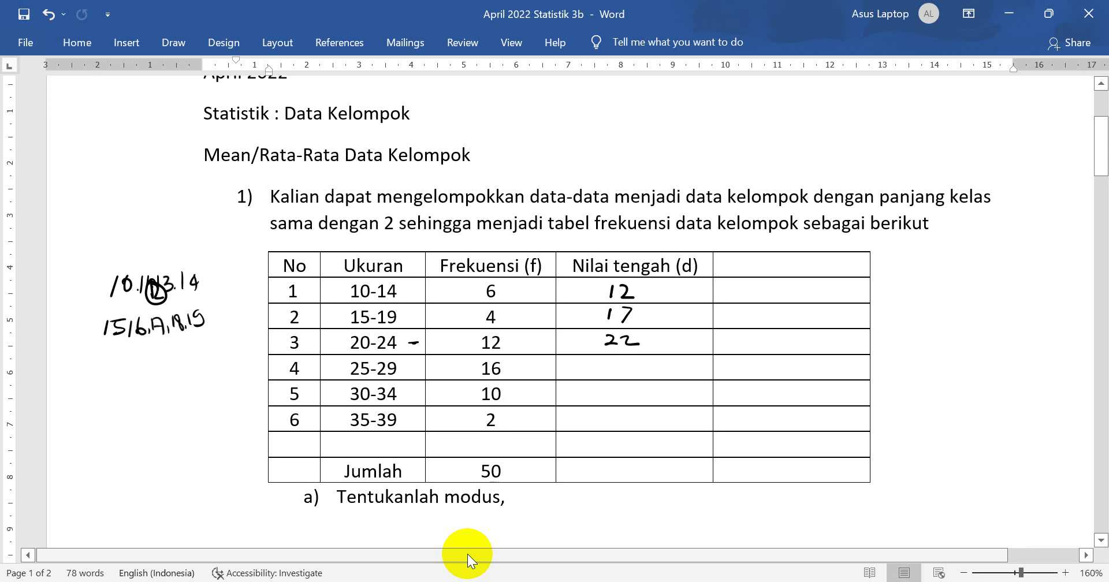
{"action": "left_click_drag", "start_coordinate": [606, 362], "coordinate": [626, 375]}
{"action": "mouse_move", "coordinate": [610, 384]}
{"action": "left_mouse_down"}
{"action": "mouse_move", "coordinate": [611, 398]}
{"action": "mouse_move", "coordinate": [643, 397]}
{"action": "mouse_move", "coordinate": [609, 425]}
{"action": "mouse_move", "coordinate": [640, 420]}
{"action": "left_mouse_up"}
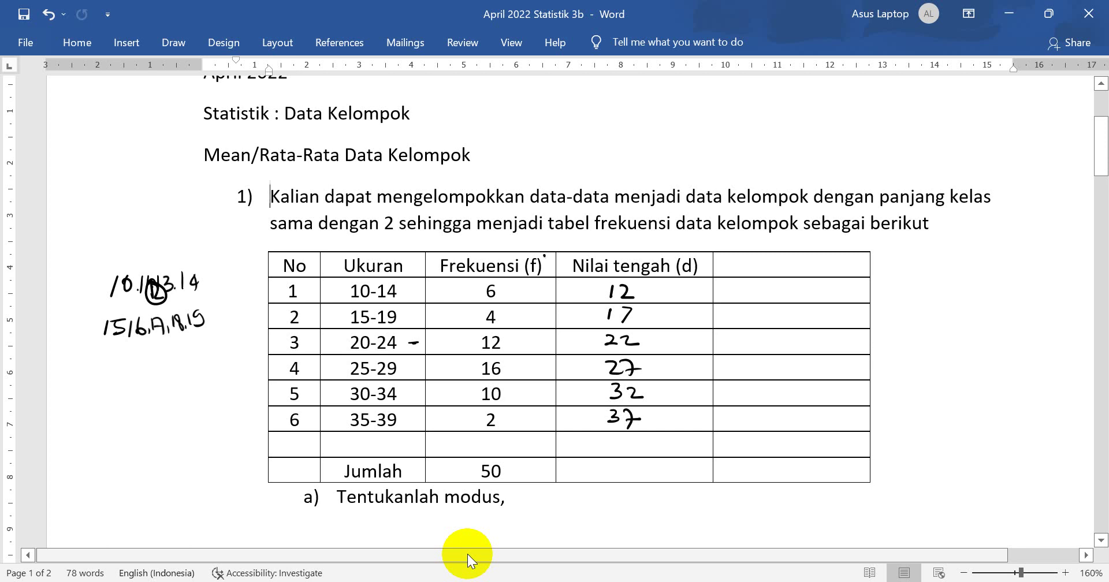
{"action": "left_click_drag", "start_coordinate": [544, 254], "coordinate": [549, 259]}
Circle the d header, label the last column f.d, and ink products 72, 68 and 264.
{"action": "left_click_drag", "start_coordinate": [700, 252], "coordinate": [700, 252]}
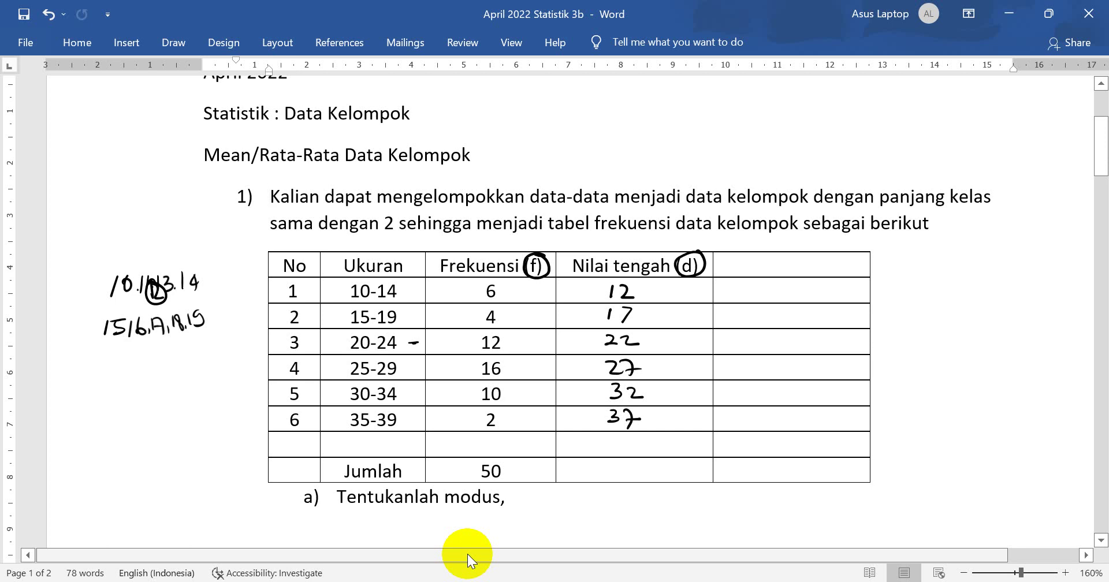
{"action": "mouse_move", "coordinate": [768, 258]}
{"action": "left_mouse_down"}
{"action": "mouse_move", "coordinate": [758, 284]}
{"action": "mouse_move", "coordinate": [793, 257]}
{"action": "mouse_move", "coordinate": [793, 269]}
{"action": "left_mouse_up"}
{"action": "left_click_drag", "start_coordinate": [564, 287], "coordinate": [559, 296]}
{"action": "mouse_move", "coordinate": [765, 284]}
{"action": "left_mouse_down"}
{"action": "mouse_move", "coordinate": [769, 309]}
{"action": "mouse_move", "coordinate": [778, 291]}
{"action": "mouse_move", "coordinate": [796, 299]}
{"action": "left_mouse_up"}
{"action": "mouse_move", "coordinate": [551, 316]}
{"action": "left_mouse_down"}
{"action": "mouse_move", "coordinate": [561, 326]}
{"action": "mouse_move", "coordinate": [552, 325]}
{"action": "left_mouse_up"}
{"action": "mouse_move", "coordinate": [771, 307]}
{"action": "left_mouse_down"}
{"action": "mouse_move", "coordinate": [769, 324]}
{"action": "mouse_move", "coordinate": [786, 309]}
{"action": "left_mouse_up"}
{"action": "mouse_move", "coordinate": [549, 340]}
{"action": "left_mouse_down"}
{"action": "mouse_move", "coordinate": [558, 351]}
{"action": "mouse_move", "coordinate": [547, 352]}
{"action": "left_mouse_up"}
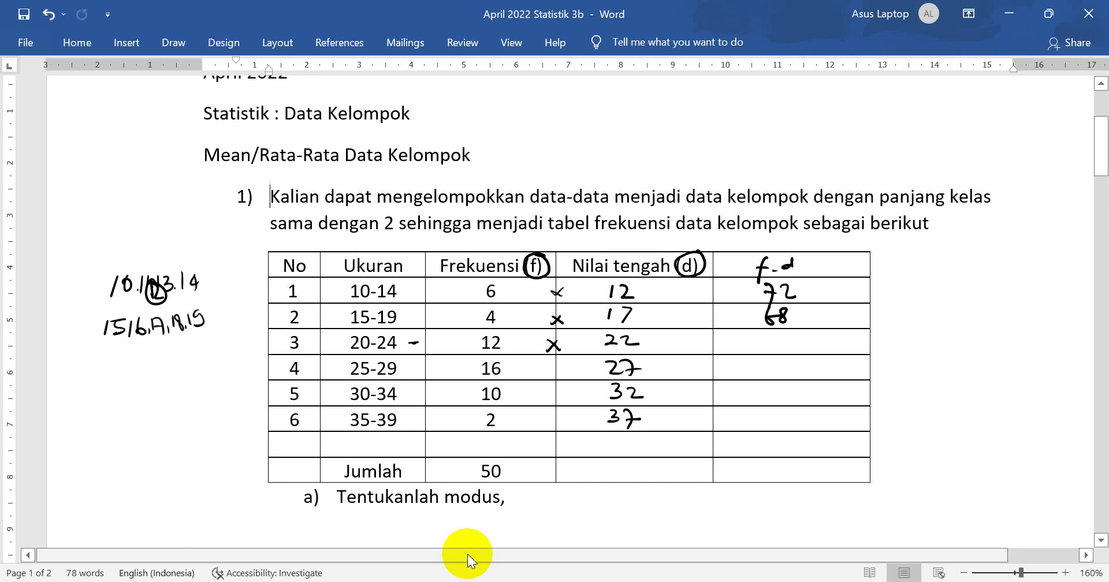
{"action": "mouse_move", "coordinate": [762, 335]}
{"action": "left_mouse_down"}
{"action": "mouse_move", "coordinate": [778, 348]}
{"action": "mouse_move", "coordinate": [802, 342]}
{"action": "mouse_move", "coordinate": [797, 349]}
{"action": "left_mouse_up"}
Ink products 432, 320 and 74, circle the total frequency 50, and draw a sum line.
{"action": "mouse_move", "coordinate": [549, 364]}
{"action": "left_mouse_down"}
{"action": "mouse_move", "coordinate": [558, 376]}
{"action": "mouse_move", "coordinate": [548, 376]}
{"action": "left_mouse_up"}
{"action": "mouse_move", "coordinate": [769, 359]}
{"action": "left_mouse_down"}
{"action": "mouse_move", "coordinate": [772, 376]}
{"action": "mouse_move", "coordinate": [810, 374]}
{"action": "left_mouse_up"}
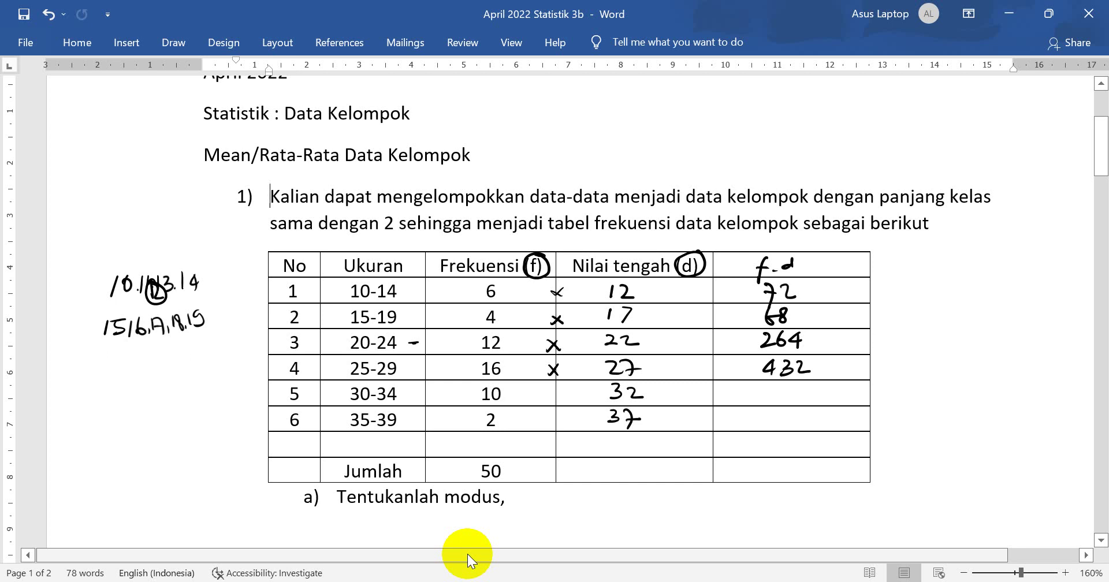
{"action": "left_click_drag", "start_coordinate": [547, 389], "coordinate": [565, 400]}
{"action": "mouse_move", "coordinate": [772, 385]}
{"action": "left_mouse_down"}
{"action": "mouse_move", "coordinate": [783, 393]}
{"action": "mouse_move", "coordinate": [772, 399]}
{"action": "left_mouse_up"}
{"action": "left_click_drag", "start_coordinate": [789, 391], "coordinate": [806, 388]}
{"action": "left_click_drag", "start_coordinate": [548, 421], "coordinate": [559, 429]}
{"action": "mouse_move", "coordinate": [774, 410]}
{"action": "left_mouse_down"}
{"action": "mouse_move", "coordinate": [783, 433]}
{"action": "mouse_move", "coordinate": [795, 417]}
{"action": "mouse_move", "coordinate": [813, 420]}
{"action": "mouse_move", "coordinate": [809, 431]}
{"action": "left_mouse_up"}
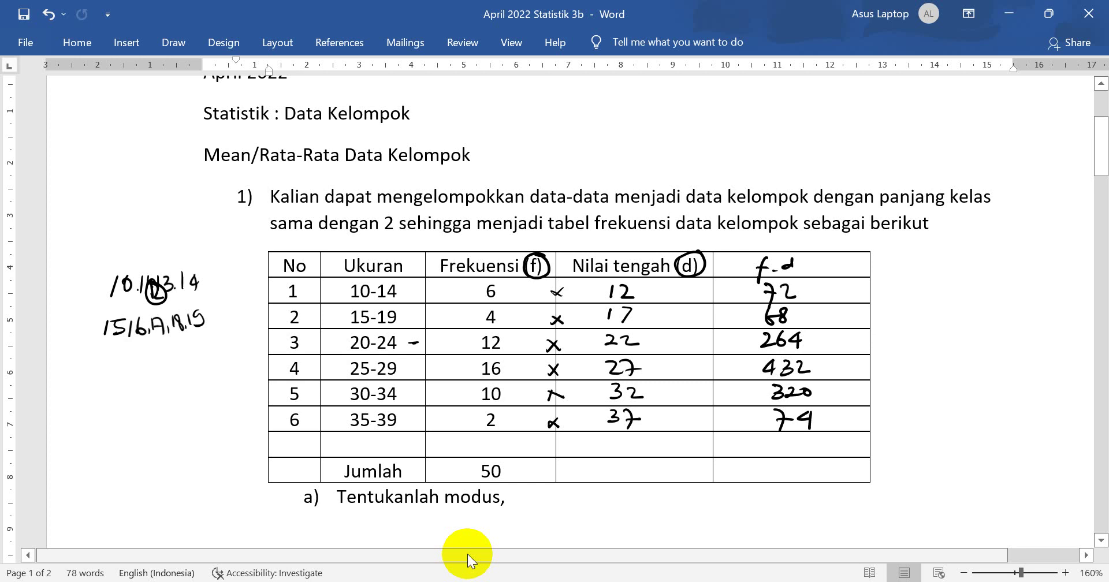
{"action": "mouse_move", "coordinate": [514, 456]}
{"action": "left_mouse_down"}
{"action": "mouse_move", "coordinate": [479, 477]}
{"action": "mouse_move", "coordinate": [518, 469]}
{"action": "mouse_move", "coordinate": [509, 455]}
{"action": "left_mouse_up"}
{"action": "mouse_move", "coordinate": [749, 445]}
{"action": "left_mouse_down"}
{"action": "mouse_move", "coordinate": [861, 444]}
{"action": "mouse_move", "coordinate": [853, 453]}
{"action": "left_mouse_up"}
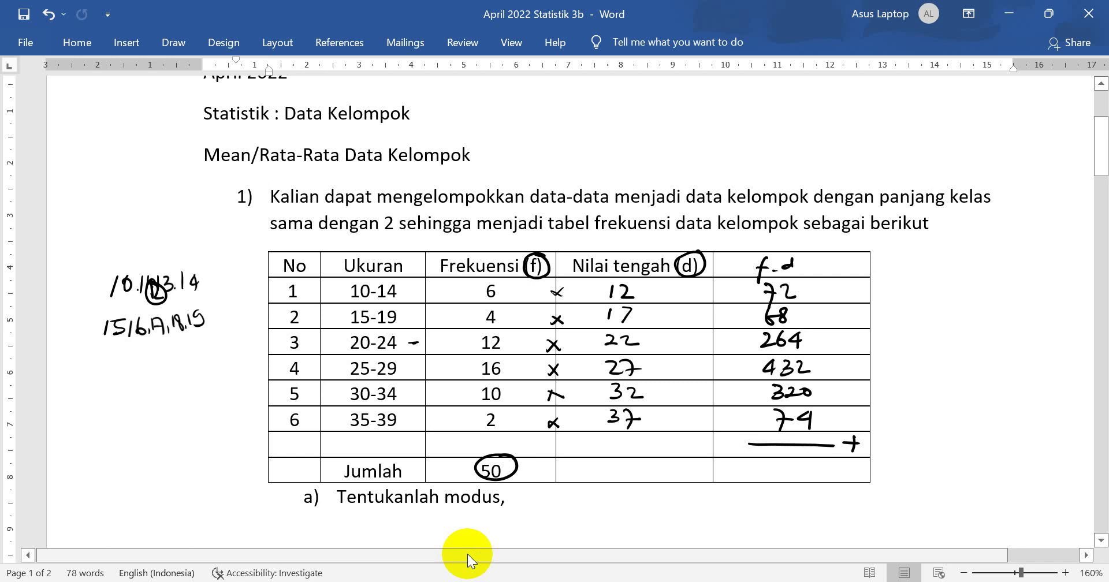
Write 1.230 in the Jumlah f·d cell, then scroll down below question a).
{"action": "mouse_move", "coordinate": [748, 464]}
{"action": "left_mouse_down"}
{"action": "mouse_move", "coordinate": [745, 479]}
{"action": "mouse_move", "coordinate": [808, 478]}
{"action": "mouse_move", "coordinate": [816, 467]}
{"action": "left_mouse_up"}
{"action": "left_click", "coordinate": [756, 475]}
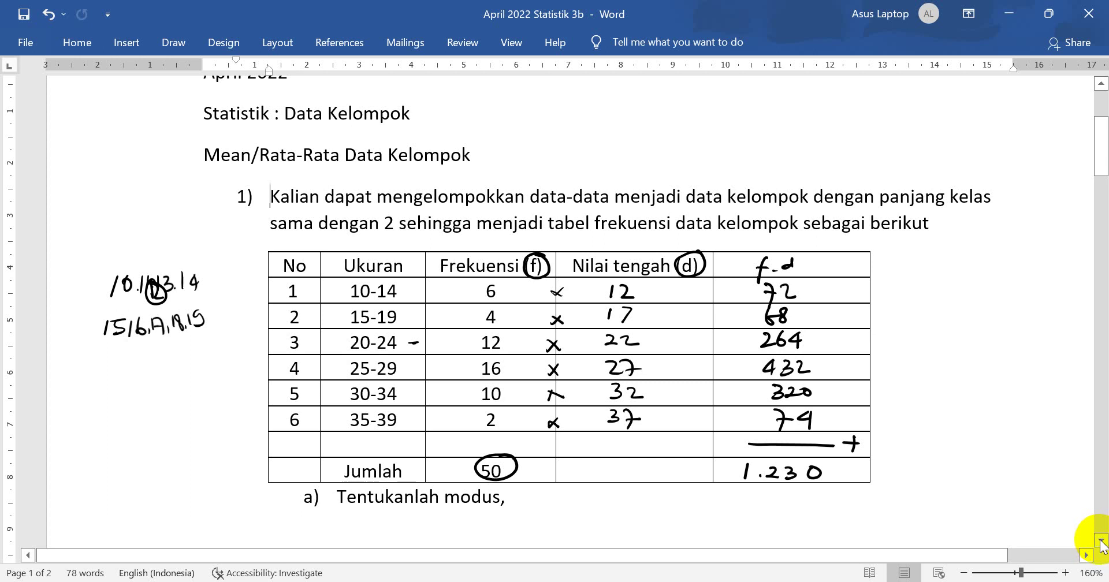
{"action": "left_click", "coordinate": [1101, 540]}
{"action": "left_click_drag", "start_coordinate": [1101, 541], "coordinate": [1099, 542]}
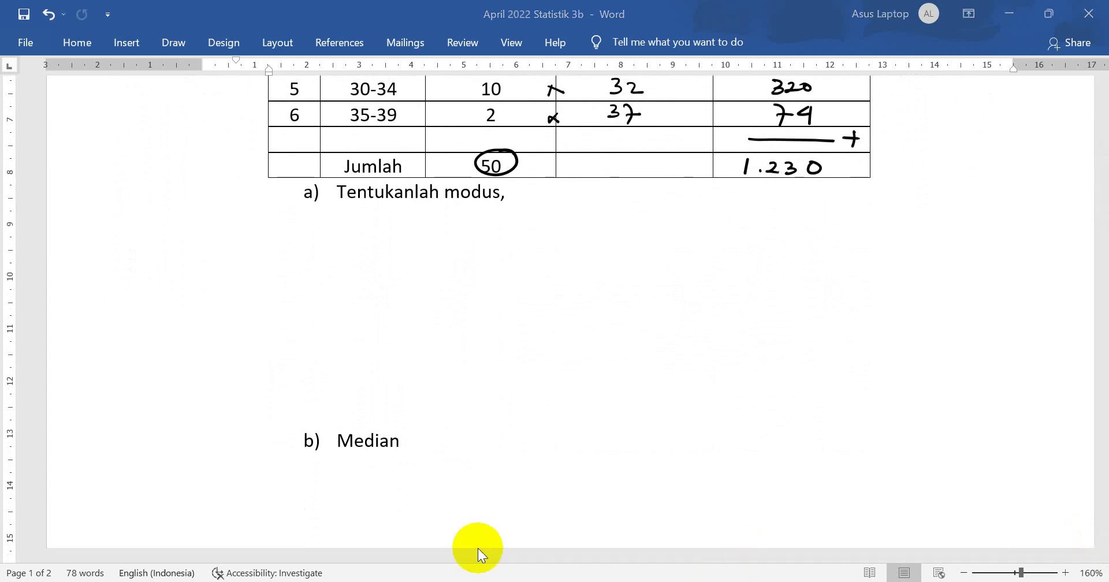
Handwrite Modus (Mo) = tb + (d1/(d1+d2))·P beneath question a).
{"action": "mouse_move", "coordinate": [169, 251]}
{"action": "left_mouse_down"}
{"action": "mouse_move", "coordinate": [178, 223]}
{"action": "mouse_move", "coordinate": [200, 221]}
{"action": "mouse_move", "coordinate": [196, 248]}
{"action": "mouse_move", "coordinate": [206, 237]}
{"action": "mouse_move", "coordinate": [264, 249]}
{"action": "left_mouse_up"}
{"action": "mouse_move", "coordinate": [278, 247]}
{"action": "left_mouse_down"}
{"action": "mouse_move", "coordinate": [282, 229]}
{"action": "mouse_move", "coordinate": [295, 227]}
{"action": "mouse_move", "coordinate": [297, 248]}
{"action": "mouse_move", "coordinate": [305, 237]}
{"action": "left_mouse_up"}
{"action": "left_click_drag", "start_coordinate": [315, 223], "coordinate": [311, 254]}
{"action": "mouse_move", "coordinate": [322, 231]}
{"action": "left_mouse_down"}
{"action": "mouse_move", "coordinate": [362, 245]}
{"action": "mouse_move", "coordinate": [360, 232]}
{"action": "mouse_move", "coordinate": [370, 251]}
{"action": "mouse_move", "coordinate": [410, 234]}
{"action": "left_mouse_up"}
{"action": "mouse_move", "coordinate": [398, 226]}
{"action": "left_mouse_down"}
{"action": "mouse_move", "coordinate": [400, 247]}
{"action": "mouse_move", "coordinate": [426, 258]}
{"action": "left_mouse_up"}
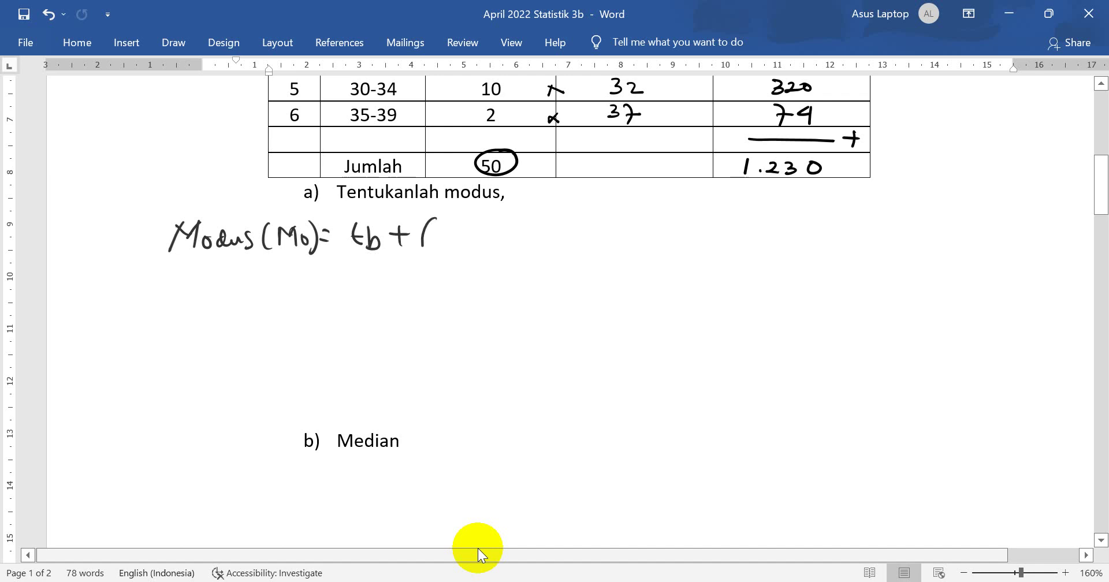
{"action": "mouse_move", "coordinate": [463, 222]}
{"action": "left_mouse_down"}
{"action": "mouse_move", "coordinate": [464, 204]}
{"action": "mouse_move", "coordinate": [479, 229]}
{"action": "mouse_move", "coordinate": [440, 254]}
{"action": "mouse_move", "coordinate": [451, 255]}
{"action": "left_mouse_up"}
{"action": "mouse_move", "coordinate": [460, 246]}
{"action": "left_mouse_down"}
{"action": "mouse_move", "coordinate": [461, 261]}
{"action": "mouse_move", "coordinate": [480, 244]}
{"action": "mouse_move", "coordinate": [472, 254]}
{"action": "left_mouse_up"}
{"action": "mouse_move", "coordinate": [492, 246]}
{"action": "left_mouse_down"}
{"action": "mouse_move", "coordinate": [489, 258]}
{"action": "mouse_move", "coordinate": [513, 254]}
{"action": "left_mouse_up"}
{"action": "mouse_move", "coordinate": [518, 214]}
{"action": "left_mouse_down"}
{"action": "mouse_move", "coordinate": [524, 249]}
{"action": "mouse_move", "coordinate": [546, 243]}
{"action": "mouse_move", "coordinate": [544, 227]}
{"action": "left_mouse_up"}
{"action": "left_click", "coordinate": [533, 235]}
{"action": "left_click", "coordinate": [560, 234]}
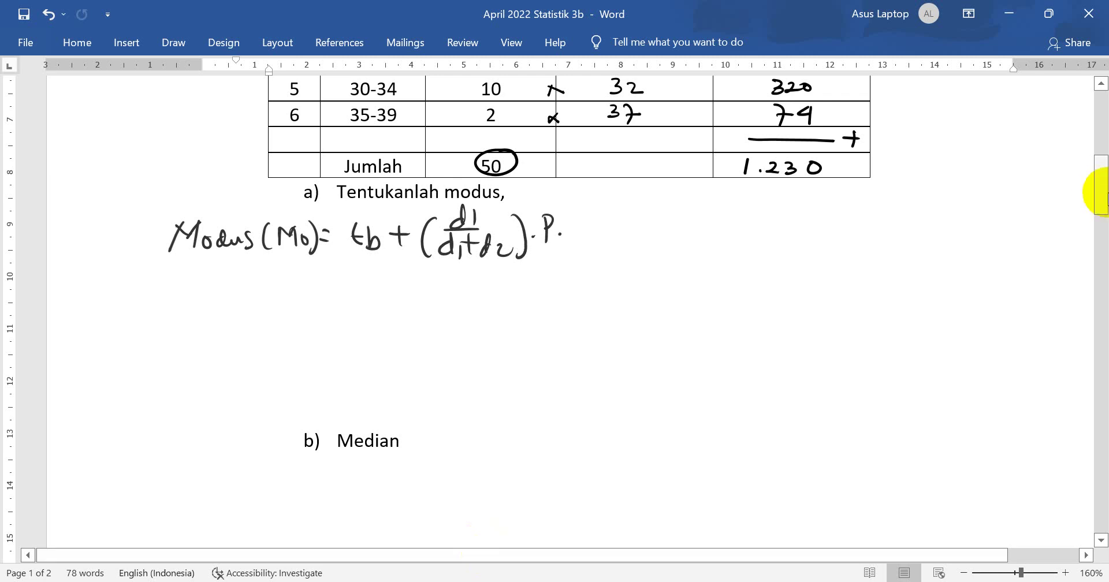
Scroll back up until the table header and rows 2–4 are visible.
{"action": "left_click_drag", "start_coordinate": [1103, 190], "coordinate": [1103, 193]}
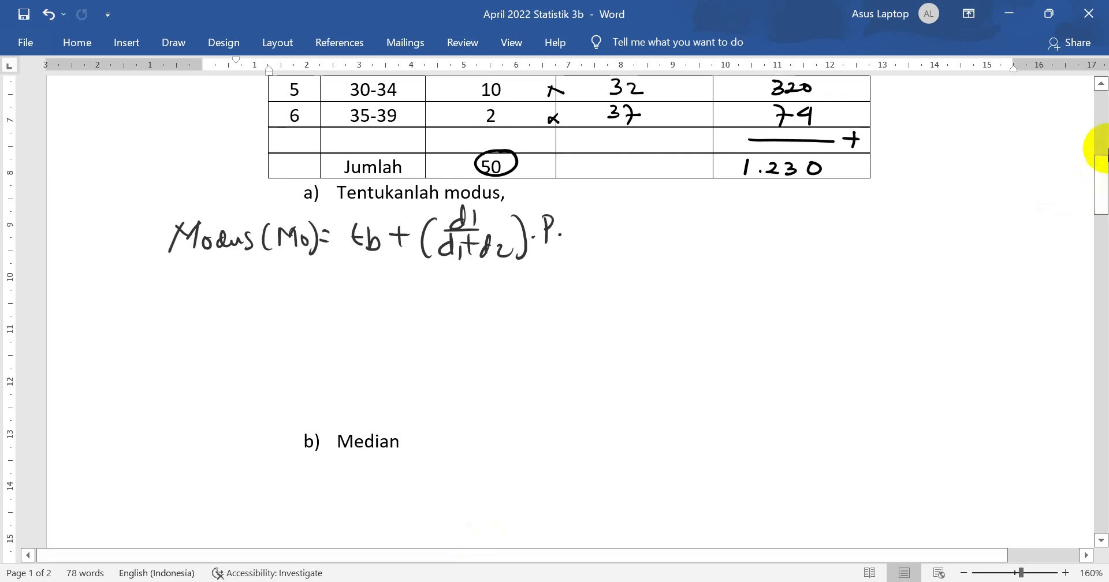
{"action": "left_click", "coordinate": [1102, 86]}
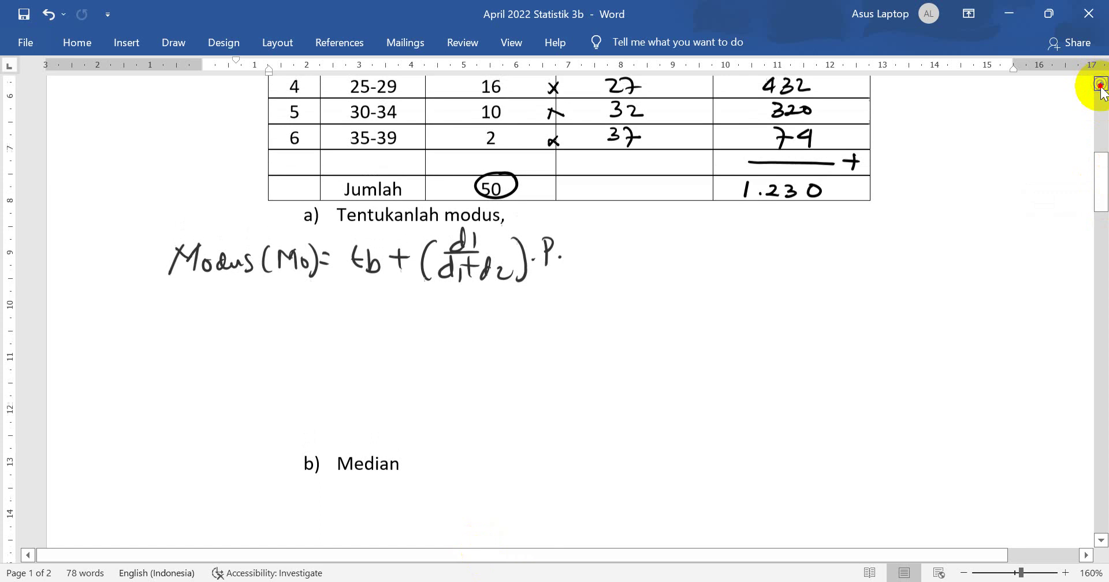
{"action": "left_click", "coordinate": [1102, 87]}
{"action": "left_click", "coordinate": [1102, 86]}
{"action": "left_click", "coordinate": [1102, 85]}
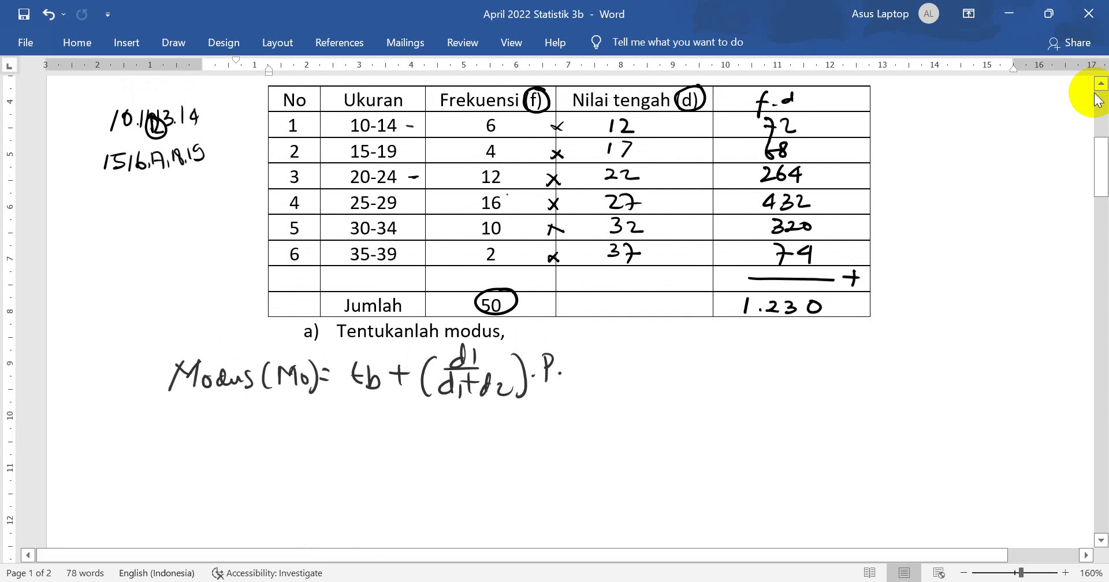
Circle the modal class 25-29 and its frequency 16, and note tb = 24,5 in the margin.
{"action": "mouse_move", "coordinate": [507, 195]}
{"action": "left_mouse_down"}
{"action": "mouse_move", "coordinate": [473, 199]}
{"action": "mouse_move", "coordinate": [501, 215]}
{"action": "mouse_move", "coordinate": [515, 189]}
{"action": "left_mouse_up"}
{"action": "mouse_move", "coordinate": [412, 193]}
{"action": "left_mouse_down"}
{"action": "mouse_move", "coordinate": [345, 197]}
{"action": "mouse_move", "coordinate": [393, 215]}
{"action": "mouse_move", "coordinate": [414, 193]}
{"action": "left_mouse_up"}
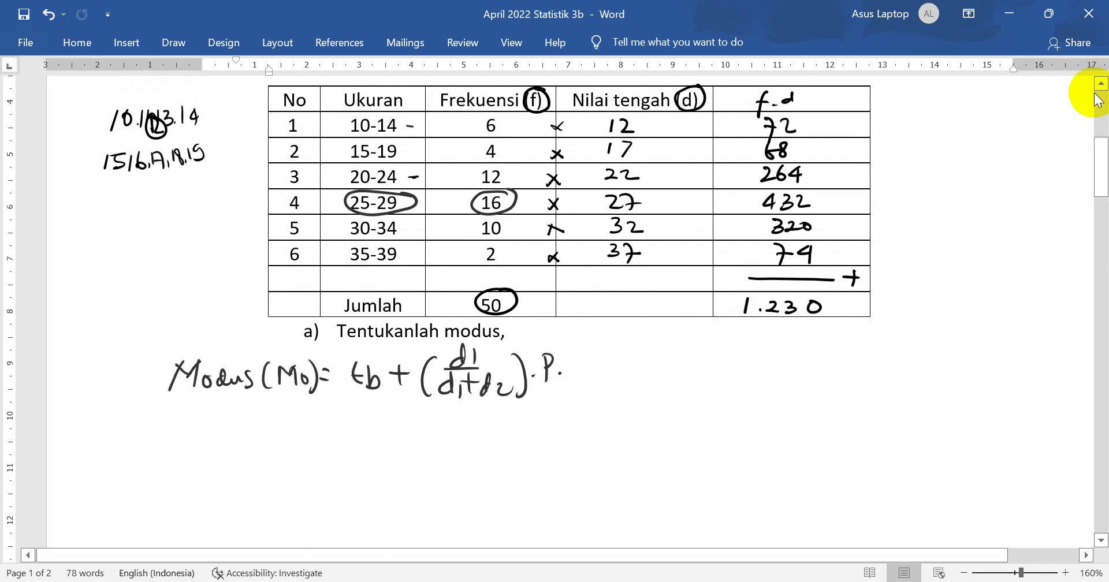
{"action": "left_click_drag", "start_coordinate": [345, 200], "coordinate": [241, 226]}
{"action": "mouse_move", "coordinate": [154, 237]}
{"action": "left_mouse_down"}
{"action": "mouse_move", "coordinate": [168, 250]}
{"action": "mouse_move", "coordinate": [182, 236]}
{"action": "mouse_move", "coordinate": [171, 251]}
{"action": "mouse_move", "coordinate": [213, 236]}
{"action": "mouse_move", "coordinate": [197, 241]}
{"action": "mouse_move", "coordinate": [194, 275]}
{"action": "mouse_move", "coordinate": [234, 248]}
{"action": "mouse_move", "coordinate": [223, 271]}
{"action": "left_mouse_up"}
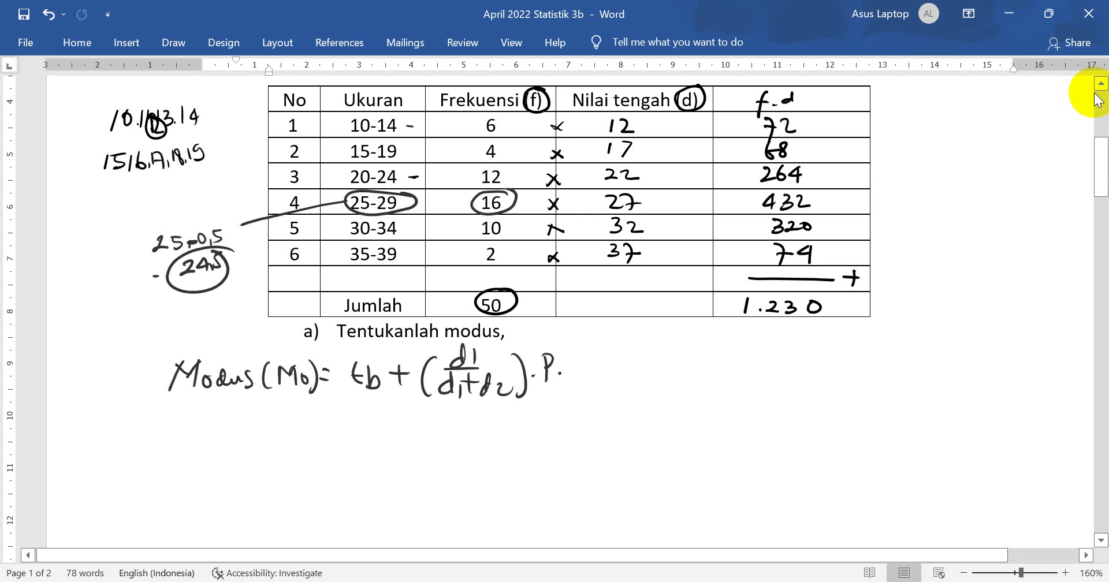
{"action": "mouse_move", "coordinate": [102, 275]}
{"action": "left_mouse_down"}
{"action": "mouse_move", "coordinate": [111, 300]}
{"action": "mouse_move", "coordinate": [136, 301]}
{"action": "mouse_move", "coordinate": [136, 286]}
{"action": "left_mouse_up"}
Note d1 = 16−12 and d2 = 16−10 beside the table and begin substituting = 24,5 +.
{"action": "mouse_move", "coordinate": [879, 179]}
{"action": "left_mouse_down"}
{"action": "mouse_move", "coordinate": [876, 198]}
{"action": "mouse_move", "coordinate": [995, 185]}
{"action": "left_mouse_up"}
{"action": "left_click_drag", "start_coordinate": [1015, 169], "coordinate": [1016, 185]}
{"action": "left_click_drag", "start_coordinate": [1027, 176], "coordinate": [1027, 188]}
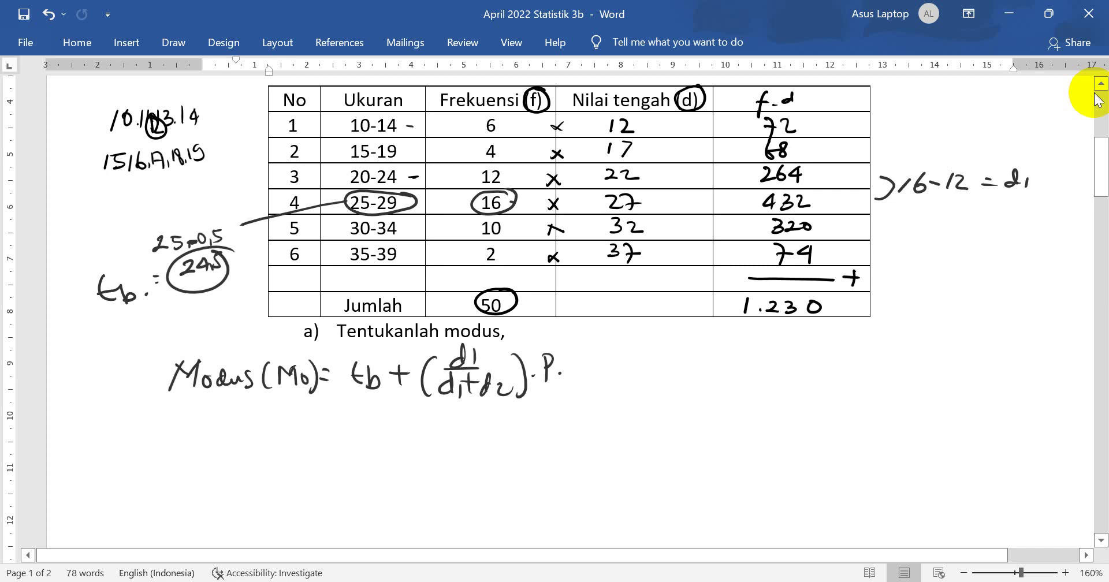
{"action": "left_click", "coordinate": [515, 177]}
{"action": "mouse_move", "coordinate": [877, 200]}
{"action": "left_mouse_down"}
{"action": "mouse_move", "coordinate": [872, 231]}
{"action": "mouse_move", "coordinate": [990, 220]}
{"action": "left_mouse_up"}
{"action": "left_click_drag", "start_coordinate": [978, 226], "coordinate": [991, 225]}
{"action": "left_click_drag", "start_coordinate": [1012, 217], "coordinate": [1013, 224]}
{"action": "left_click_drag", "start_coordinate": [1024, 218], "coordinate": [1037, 229]}
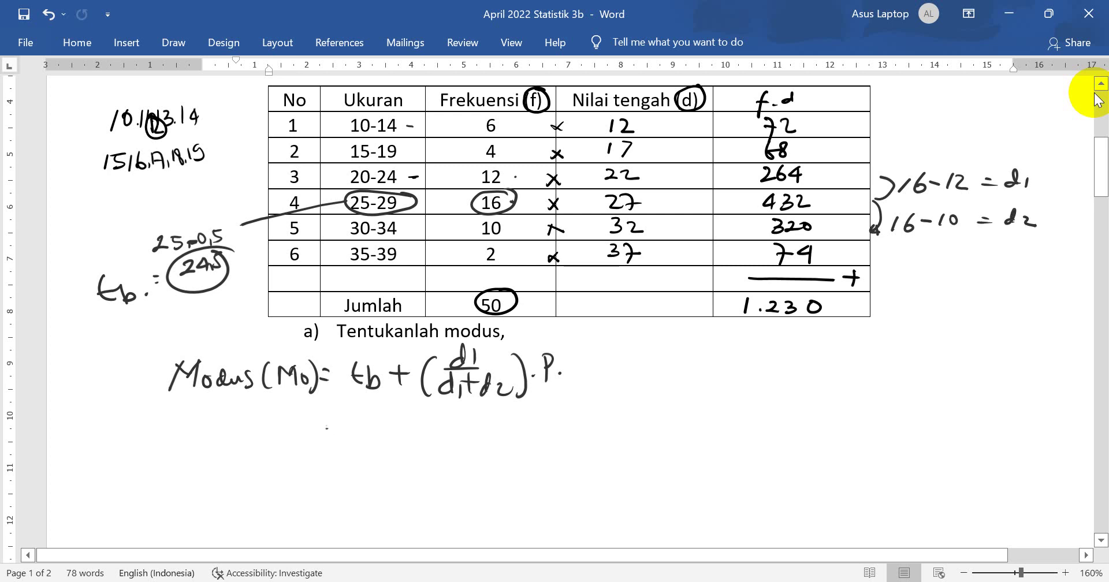
{"action": "left_click_drag", "start_coordinate": [327, 429], "coordinate": [336, 429]}
{"action": "mouse_move", "coordinate": [327, 437]}
{"action": "left_mouse_down"}
{"action": "mouse_move", "coordinate": [396, 437]}
{"action": "mouse_move", "coordinate": [414, 420]}
{"action": "mouse_move", "coordinate": [404, 437]}
{"action": "mouse_move", "coordinate": [438, 427]}
{"action": "left_mouse_up"}
Substitute d1 = 4, d2 = 6 and class width 5 into the mode formula.
{"action": "left_click_drag", "start_coordinate": [430, 420], "coordinate": [429, 437]}
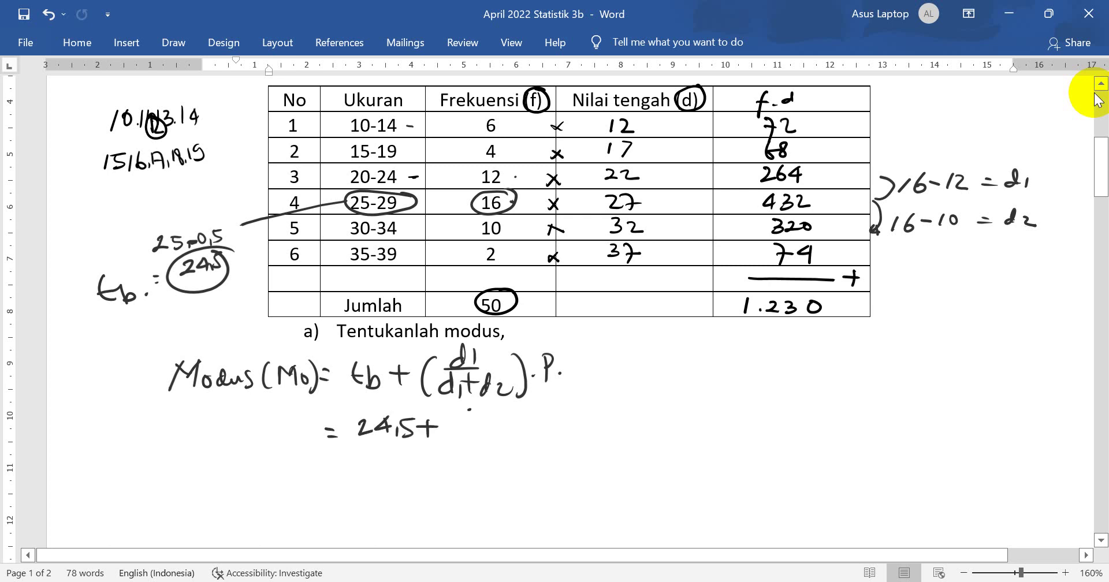
{"action": "left_click_drag", "start_coordinate": [470, 409], "coordinate": [485, 460]}
{"action": "left_click_drag", "start_coordinate": [423, 194], "coordinate": [418, 204]}
{"action": "left_click_drag", "start_coordinate": [524, 200], "coordinate": [529, 180]}
{"action": "mouse_move", "coordinate": [500, 410]}
{"action": "left_mouse_down"}
{"action": "mouse_move", "coordinate": [501, 433]}
{"action": "mouse_move", "coordinate": [524, 426]}
{"action": "mouse_move", "coordinate": [493, 465]}
{"action": "left_mouse_up"}
{"action": "mouse_move", "coordinate": [495, 448]}
{"action": "left_mouse_down"}
{"action": "mouse_move", "coordinate": [518, 445]}
{"action": "mouse_move", "coordinate": [510, 459]}
{"action": "left_mouse_up"}
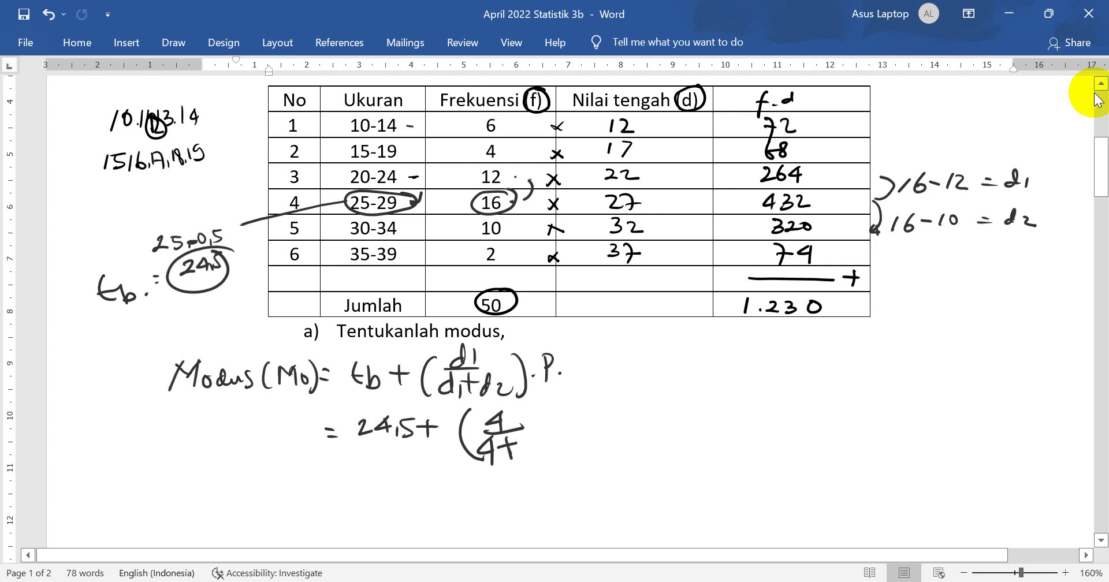
{"action": "left_click_drag", "start_coordinate": [983, 236], "coordinate": [991, 235]}
{"action": "left_click_drag", "start_coordinate": [978, 245], "coordinate": [1004, 240]}
{"action": "mouse_move", "coordinate": [537, 408]}
{"action": "left_mouse_down"}
{"action": "mouse_move", "coordinate": [531, 425]}
{"action": "mouse_move", "coordinate": [552, 442]}
{"action": "left_mouse_up"}
{"action": "left_click", "coordinate": [565, 423]}
{"action": "left_click_drag", "start_coordinate": [594, 405], "coordinate": [579, 423]}
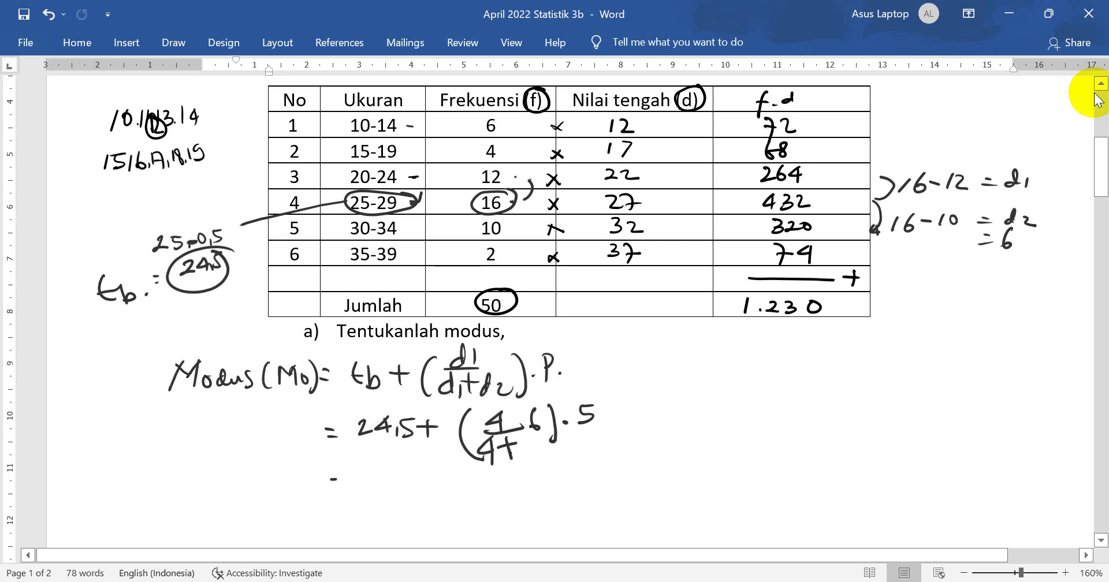
Simplify to 24,5 + 4/10·5 = 24,5 + 2 = 26,5 and double-underline the result.
{"action": "mouse_move", "coordinate": [331, 488]}
{"action": "left_mouse_down"}
{"action": "mouse_move", "coordinate": [392, 484]}
{"action": "mouse_move", "coordinate": [385, 491]}
{"action": "mouse_move", "coordinate": [399, 495]}
{"action": "left_mouse_up"}
{"action": "mouse_move", "coordinate": [404, 476]}
{"action": "left_mouse_down"}
{"action": "mouse_move", "coordinate": [414, 475]}
{"action": "mouse_move", "coordinate": [401, 496]}
{"action": "mouse_move", "coordinate": [441, 482]}
{"action": "mouse_move", "coordinate": [430, 495]}
{"action": "left_mouse_up"}
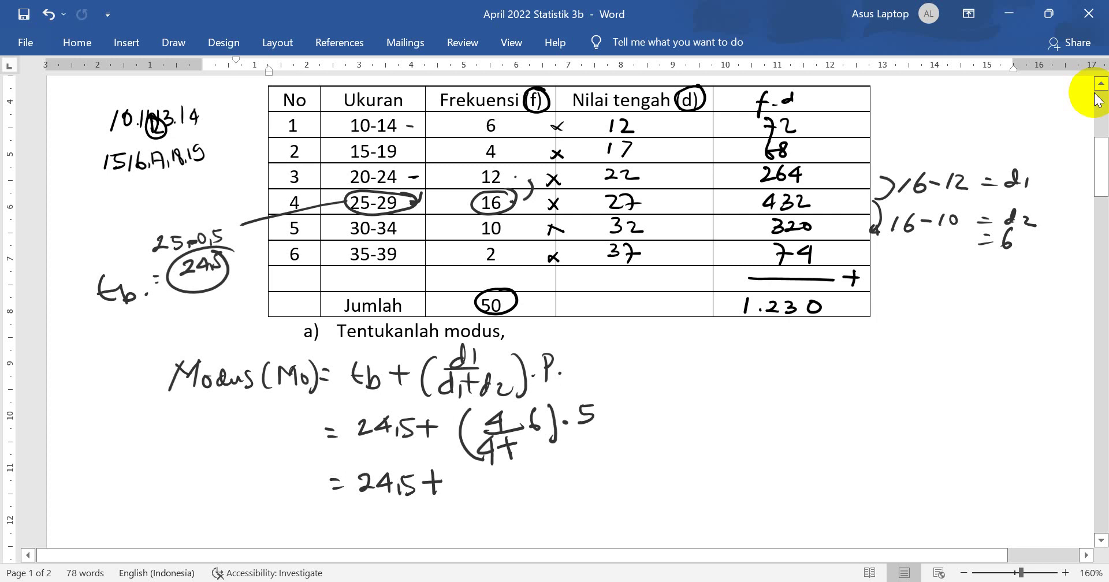
{"action": "left_click_drag", "start_coordinate": [531, 435], "coordinate": [523, 451]}
{"action": "mouse_move", "coordinate": [474, 468]}
{"action": "left_mouse_down"}
{"action": "mouse_move", "coordinate": [488, 484]}
{"action": "mouse_move", "coordinate": [471, 502]}
{"action": "mouse_move", "coordinate": [507, 485]}
{"action": "left_mouse_up"}
{"action": "left_click", "coordinate": [502, 485]}
{"action": "left_click_drag", "start_coordinate": [435, 266], "coordinate": [480, 265]}
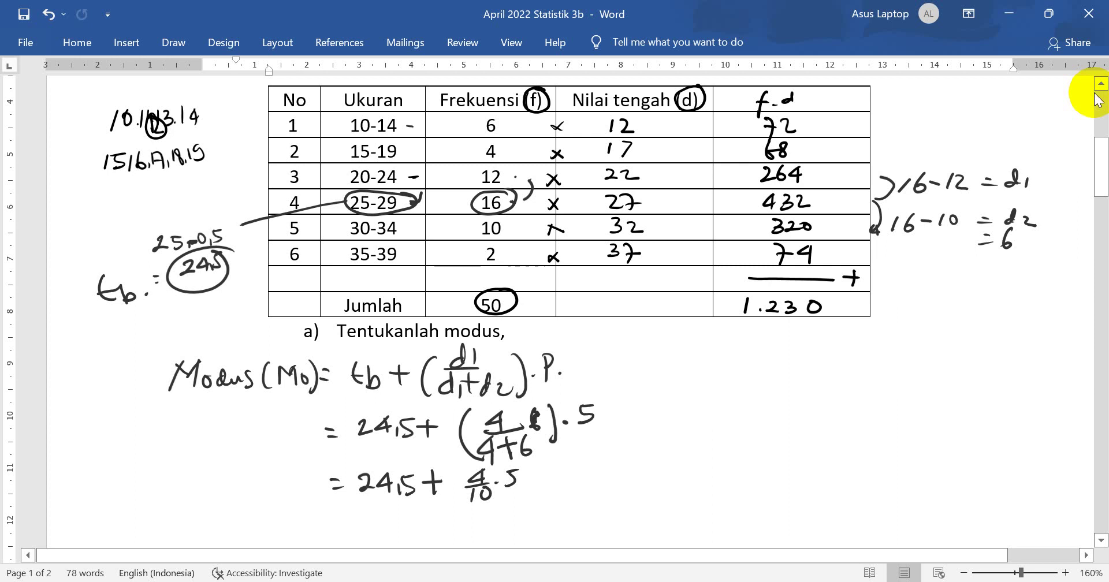
{"action": "left_click_drag", "start_coordinate": [543, 474], "coordinate": [558, 472]}
{"action": "left_click_drag", "start_coordinate": [547, 482], "coordinate": [615, 480]}
{"action": "mouse_move", "coordinate": [621, 462]}
{"action": "left_mouse_down"}
{"action": "mouse_move", "coordinate": [635, 460]}
{"action": "mouse_move", "coordinate": [622, 479]}
{"action": "mouse_move", "coordinate": [665, 466]}
{"action": "mouse_move", "coordinate": [655, 468]}
{"action": "left_mouse_up"}
{"action": "mouse_move", "coordinate": [669, 456]}
{"action": "left_mouse_down"}
{"action": "mouse_move", "coordinate": [686, 472]}
{"action": "mouse_move", "coordinate": [714, 461]}
{"action": "left_mouse_up"}
{"action": "mouse_move", "coordinate": [698, 470]}
{"action": "left_mouse_down"}
{"action": "mouse_move", "coordinate": [769, 470]}
{"action": "mouse_move", "coordinate": [793, 446]}
{"action": "mouse_move", "coordinate": [780, 466]}
{"action": "left_mouse_up"}
{"action": "left_click_drag", "start_coordinate": [780, 474], "coordinate": [814, 479]}
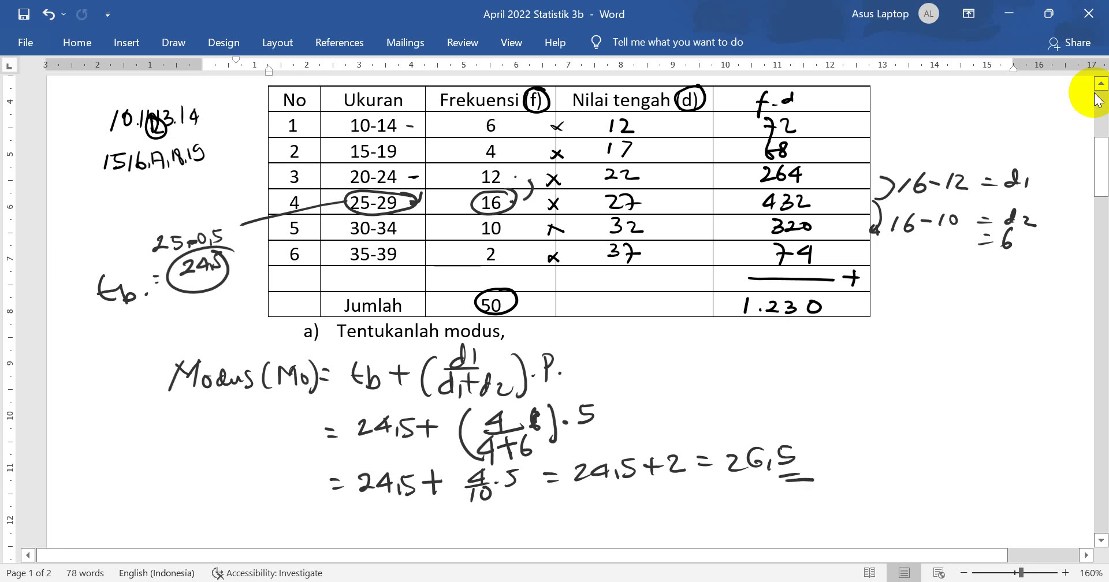
{"action": "scroll", "coordinate": [491, 412], "scroll_direction": "down", "scroll_amount": 3}
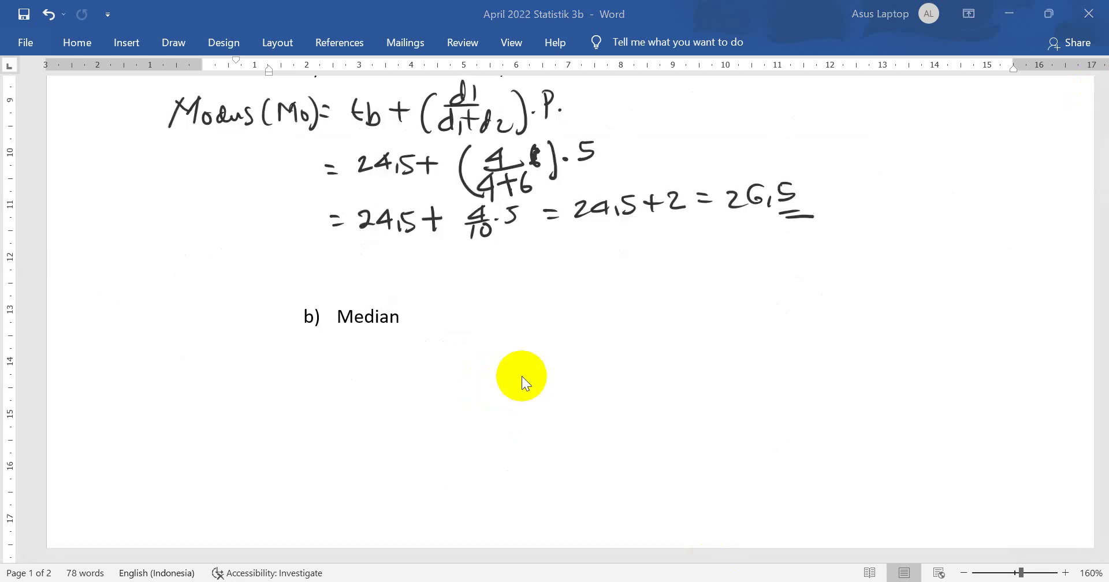
Scroll past the mode result 26,5 to reveal the empty b) Median heading.
{"action": "scroll", "coordinate": [480, 380], "scroll_direction": "up", "scroll_amount": 1}
{"action": "scroll", "coordinate": [450, 382], "scroll_direction": "up", "scroll_amount": 3}
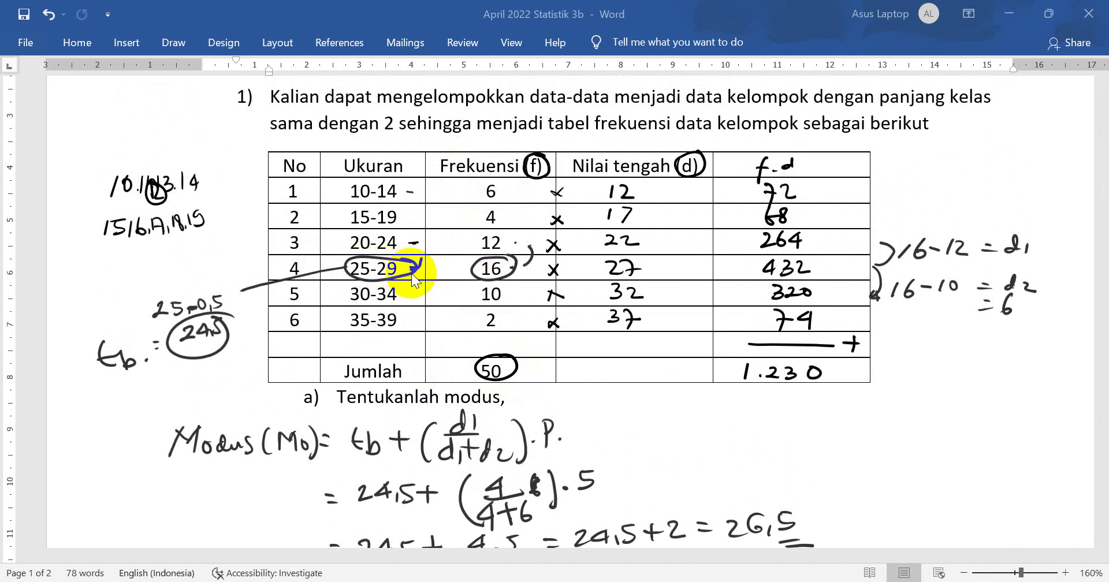
{"action": "scroll", "coordinate": [412, 274], "scroll_direction": "down", "scroll_amount": 5}
{"action": "scroll", "coordinate": [412, 280], "scroll_direction": "down", "scroll_amount": 1}
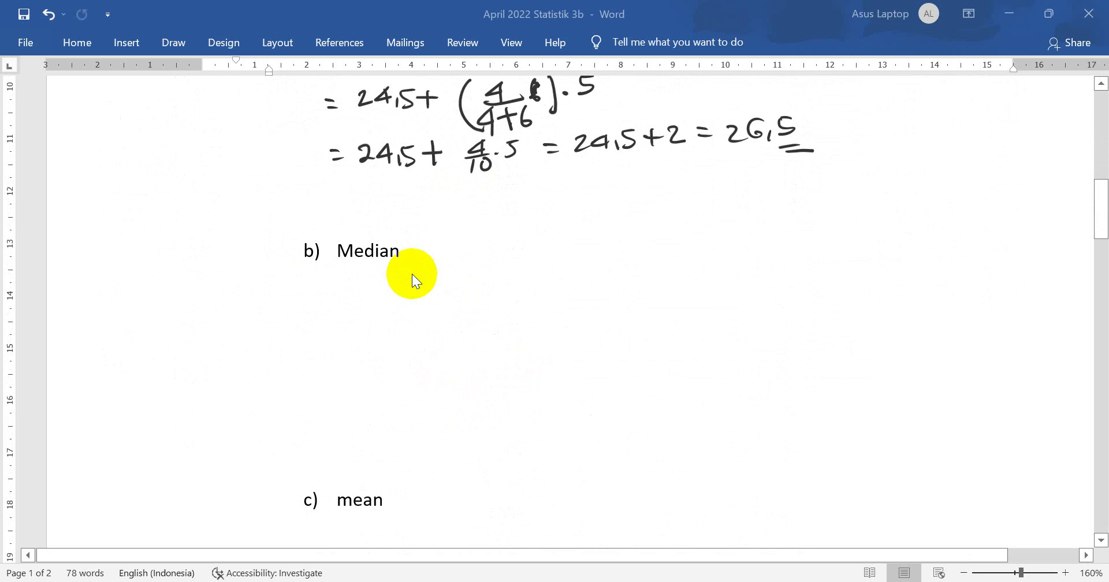
{"action": "scroll", "coordinate": [412, 279], "scroll_direction": "down", "scroll_amount": 1}
{"action": "scroll", "coordinate": [376, 296], "scroll_direction": "up", "scroll_amount": 1}
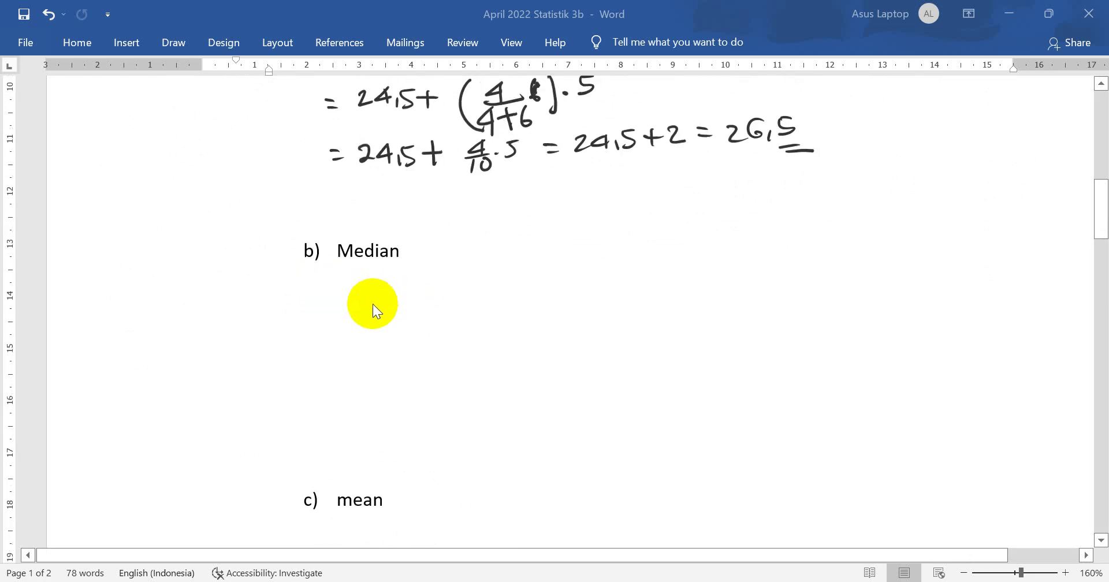
Ink the median formula = tb + ((n/2 − fk)/fm)·P after Median.
{"action": "mouse_move", "coordinate": [413, 243]}
{"action": "left_mouse_down"}
{"action": "mouse_move", "coordinate": [454, 259]}
{"action": "mouse_move", "coordinate": [461, 241]}
{"action": "left_mouse_up"}
{"action": "mouse_move", "coordinate": [465, 230]}
{"action": "left_mouse_down"}
{"action": "mouse_move", "coordinate": [478, 260]}
{"action": "mouse_move", "coordinate": [466, 263]}
{"action": "mouse_move", "coordinate": [510, 244]}
{"action": "mouse_move", "coordinate": [499, 258]}
{"action": "left_mouse_up"}
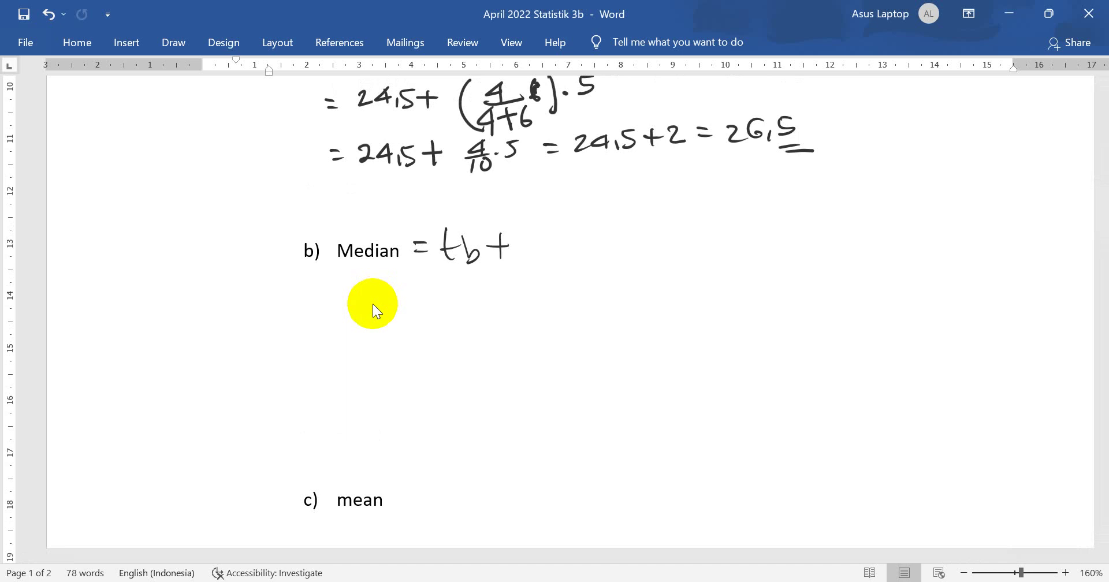
{"action": "mouse_move", "coordinate": [535, 216]}
{"action": "left_mouse_down"}
{"action": "mouse_move", "coordinate": [539, 269]}
{"action": "mouse_move", "coordinate": [576, 218]}
{"action": "mouse_move", "coordinate": [570, 243]}
{"action": "mouse_move", "coordinate": [599, 221]}
{"action": "mouse_move", "coordinate": [613, 245]}
{"action": "mouse_move", "coordinate": [641, 231]}
{"action": "left_mouse_up"}
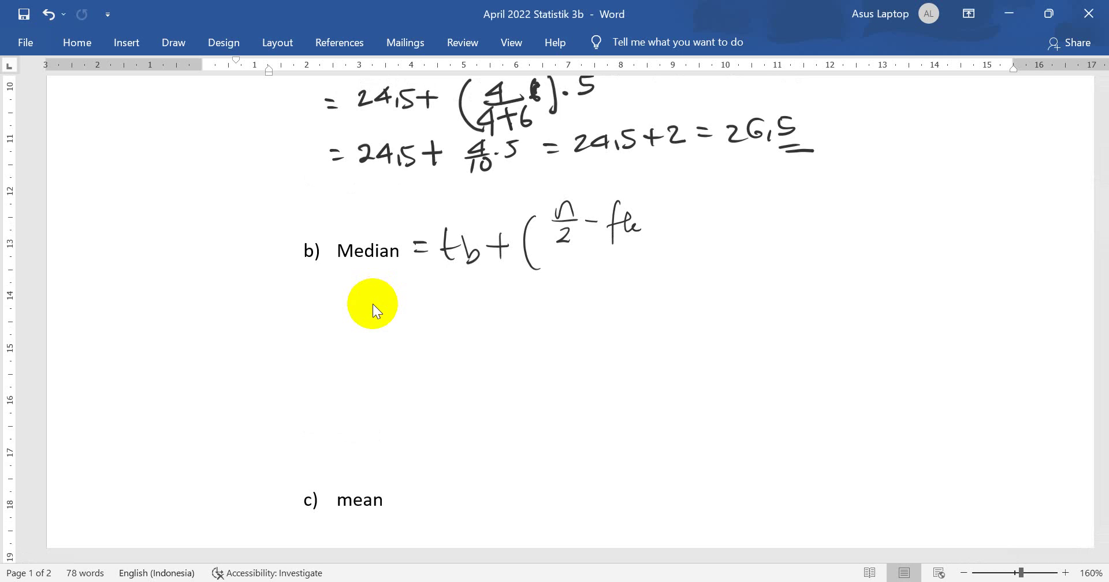
{"action": "mouse_move", "coordinate": [551, 252]}
{"action": "left_mouse_down"}
{"action": "mouse_move", "coordinate": [638, 243]}
{"action": "mouse_move", "coordinate": [575, 293]}
{"action": "mouse_move", "coordinate": [593, 272]}
{"action": "mouse_move", "coordinate": [618, 279]}
{"action": "left_mouse_up"}
{"action": "left_click_drag", "start_coordinate": [660, 211], "coordinate": [658, 267]}
{"action": "left_click", "coordinate": [675, 235]}
{"action": "mouse_move", "coordinate": [691, 213]}
{"action": "left_mouse_down"}
{"action": "mouse_move", "coordinate": [688, 240]}
{"action": "mouse_move", "coordinate": [691, 227]}
{"action": "left_mouse_up"}
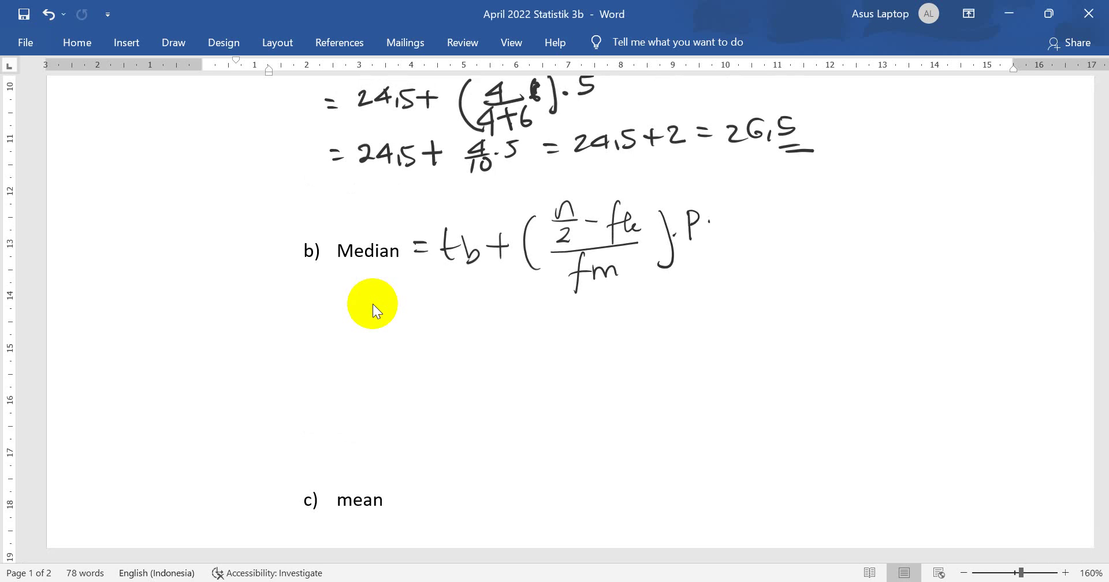
Double-underline 24,5 in the mode working and start the substitution = 24,5 + ( below.
{"action": "left_click_drag", "start_coordinate": [369, 186], "coordinate": [399, 186]}
{"action": "mouse_move", "coordinate": [414, 310]}
{"action": "left_mouse_down"}
{"action": "mouse_move", "coordinate": [477, 328]}
{"action": "mouse_move", "coordinate": [516, 316]}
{"action": "mouse_move", "coordinate": [505, 331]}
{"action": "left_mouse_up"}
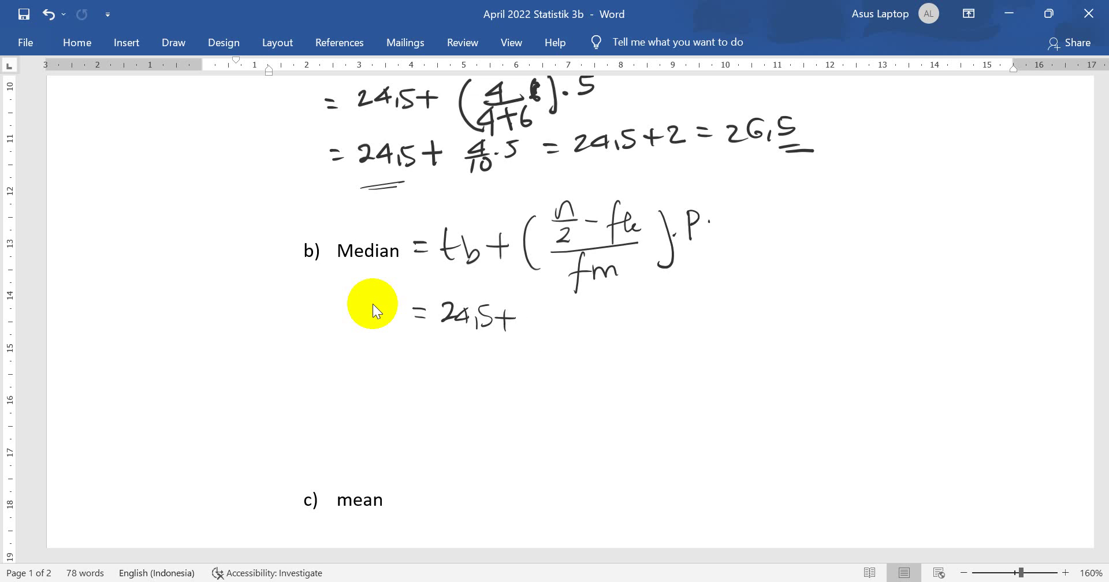
{"action": "left_click_drag", "start_coordinate": [536, 293], "coordinate": [540, 356]}
Circle n = 50 in the left margin and write 25 for n/2 in the numerator.
{"action": "left_click_drag", "start_coordinate": [134, 224], "coordinate": [175, 213]}
{"action": "mouse_move", "coordinate": [127, 272]}
{"action": "left_mouse_down"}
{"action": "mouse_move", "coordinate": [200, 181]}
{"action": "mouse_move", "coordinate": [127, 273]}
{"action": "left_mouse_up"}
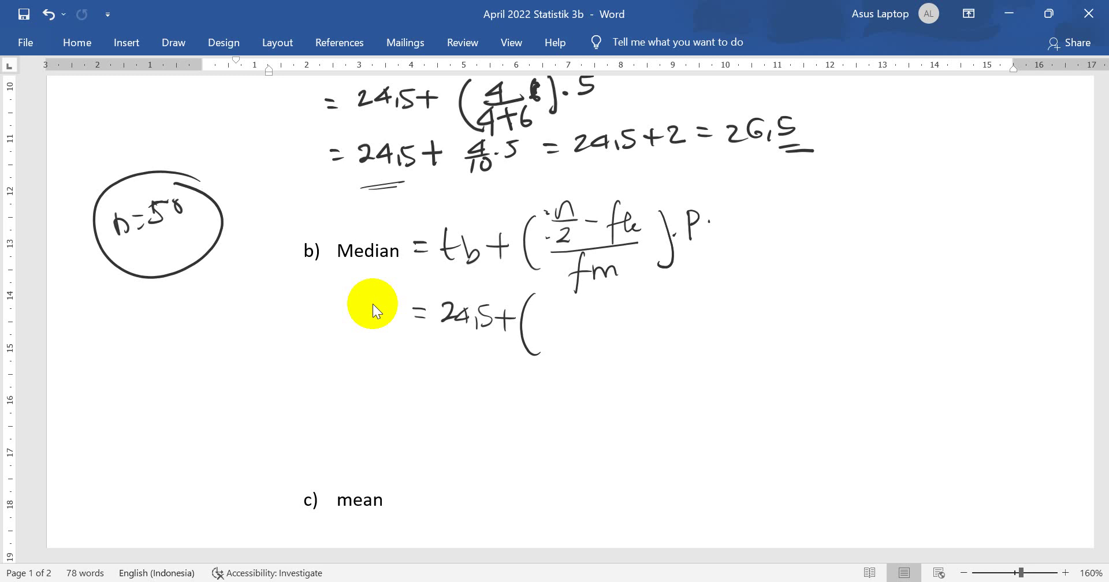
{"action": "mouse_move", "coordinate": [542, 310]}
{"action": "left_mouse_down"}
{"action": "mouse_move", "coordinate": [557, 321]}
{"action": "mouse_move", "coordinate": [598, 311]}
{"action": "left_mouse_up"}
{"action": "left_click", "coordinate": [580, 312]}
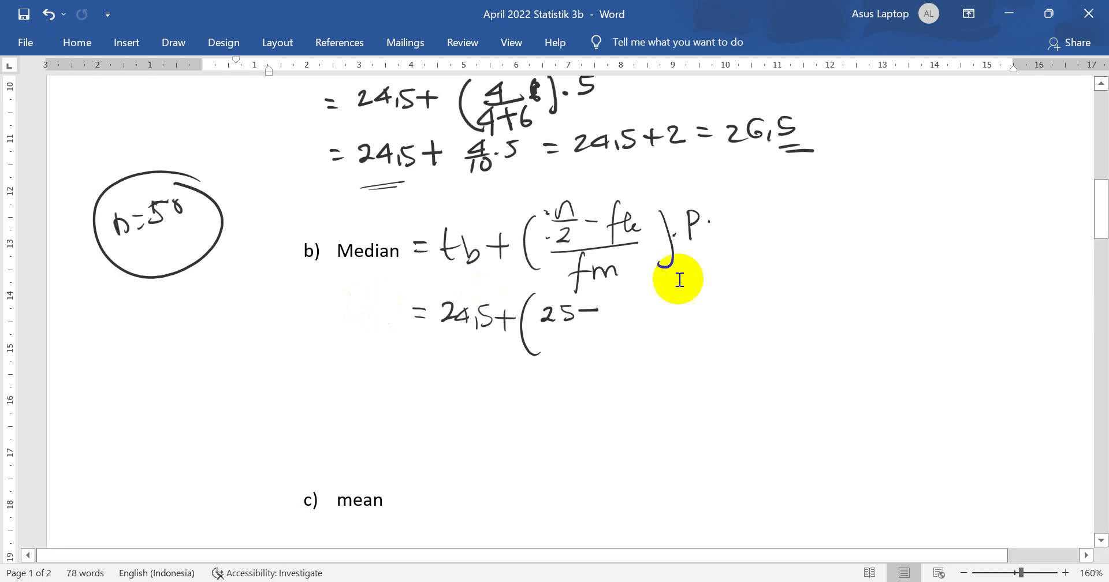
{"action": "scroll", "coordinate": [705, 286], "scroll_direction": "up", "scroll_amount": 3}
{"action": "scroll", "coordinate": [710, 285], "scroll_direction": "up", "scroll_amount": 5}
{"action": "scroll", "coordinate": [710, 285], "scroll_direction": "up", "scroll_amount": 2}
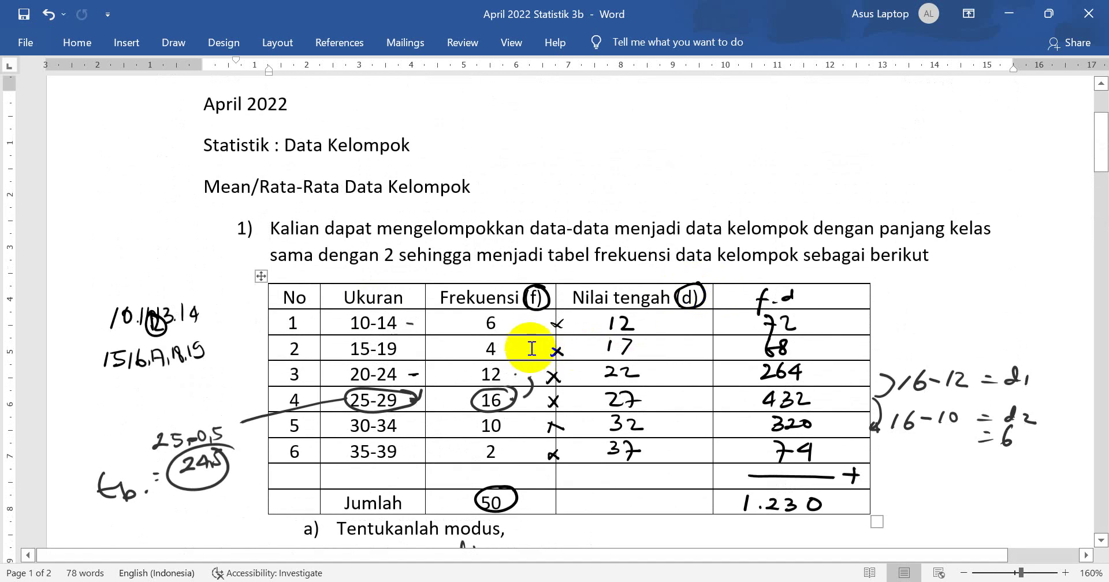
{"action": "left_click_drag", "start_coordinate": [500, 349], "coordinate": [501, 331]}
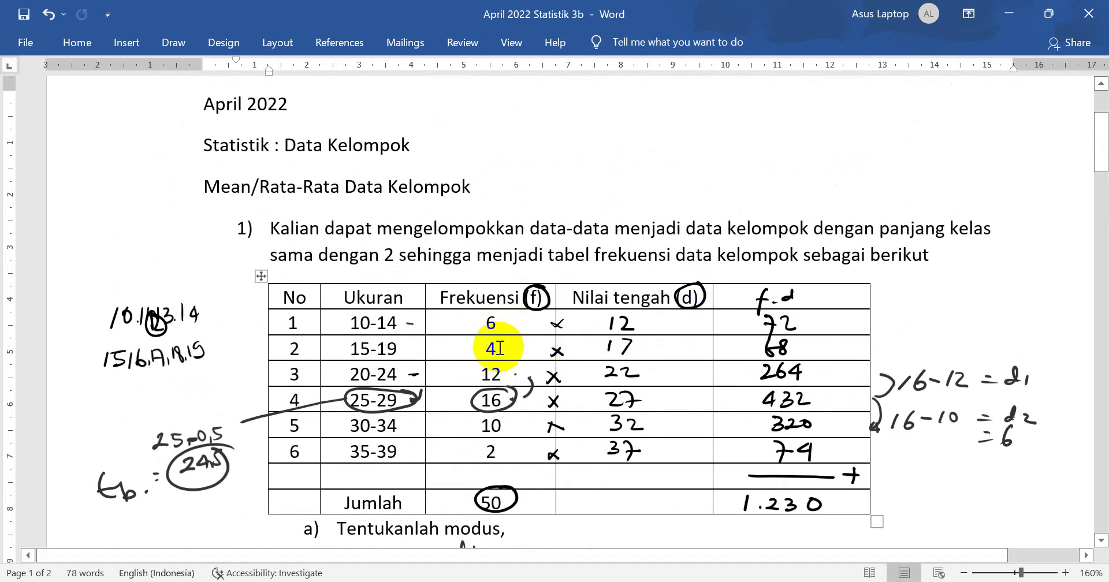
{"action": "scroll", "coordinate": [504, 375], "scroll_direction": "down", "scroll_amount": 4}
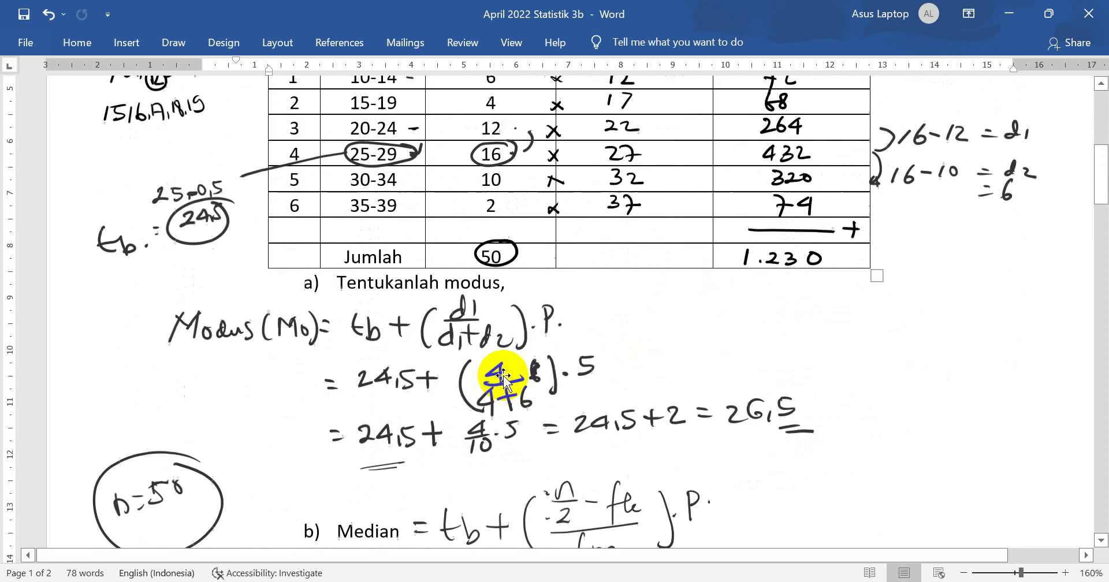
{"action": "scroll", "coordinate": [504, 374], "scroll_direction": "down", "scroll_amount": 3}
{"action": "scroll", "coordinate": [505, 373], "scroll_direction": "down", "scroll_amount": 5}
{"action": "scroll", "coordinate": [505, 373], "scroll_direction": "up", "scroll_amount": 1}
{"action": "scroll", "coordinate": [503, 370], "scroll_direction": "up", "scroll_amount": 2}
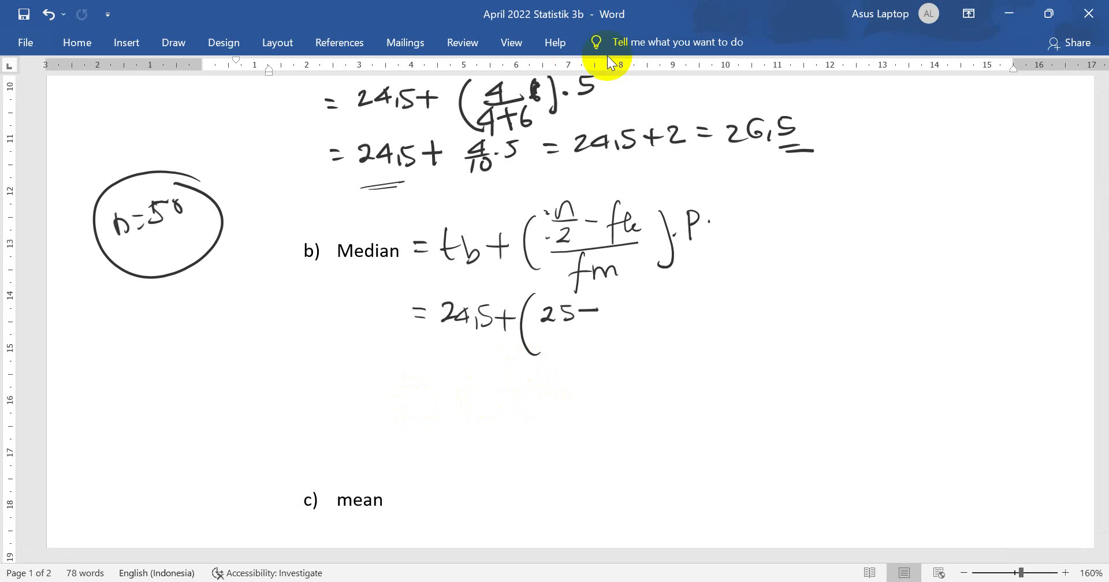
Complete the numerator as 25 − 22 with a fraction bar and underline fm in the formula.
{"action": "left_click_drag", "start_coordinate": [605, 300], "coordinate": [636, 312]}
{"action": "left_click_drag", "start_coordinate": [549, 331], "coordinate": [634, 317]}
{"action": "left_click_drag", "start_coordinate": [582, 286], "coordinate": [610, 283]}
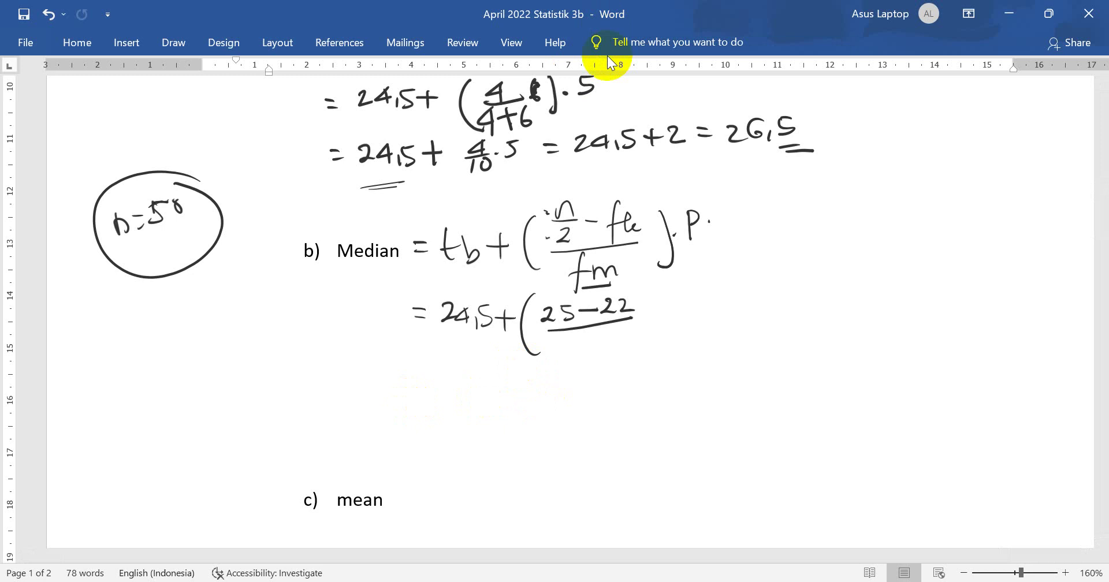
{"action": "scroll", "coordinate": [615, 293], "scroll_direction": "up", "scroll_amount": 4}
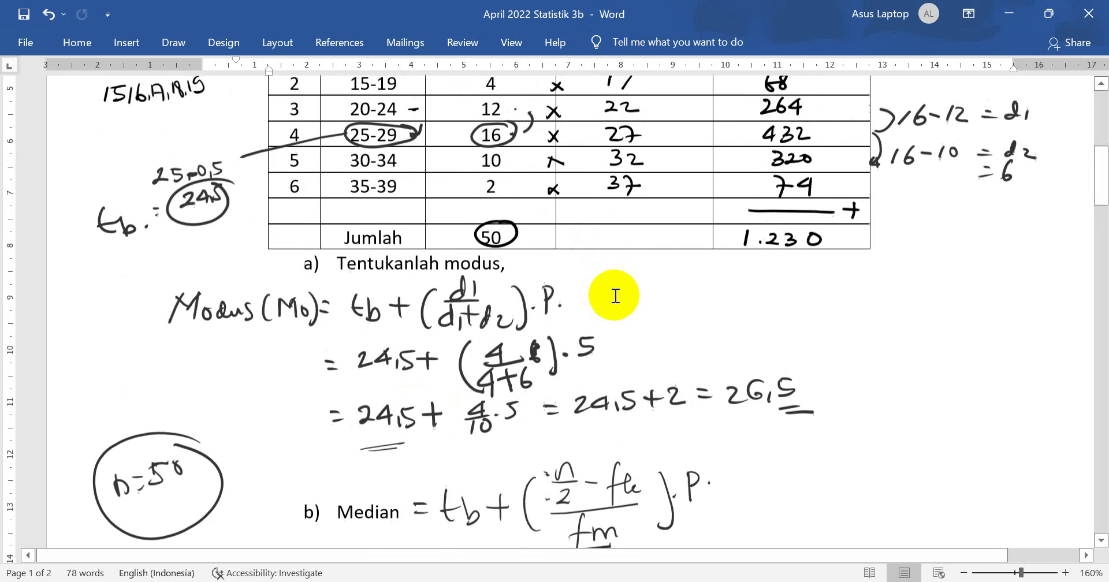
{"action": "scroll", "coordinate": [614, 295], "scroll_direction": "up", "scroll_amount": 1}
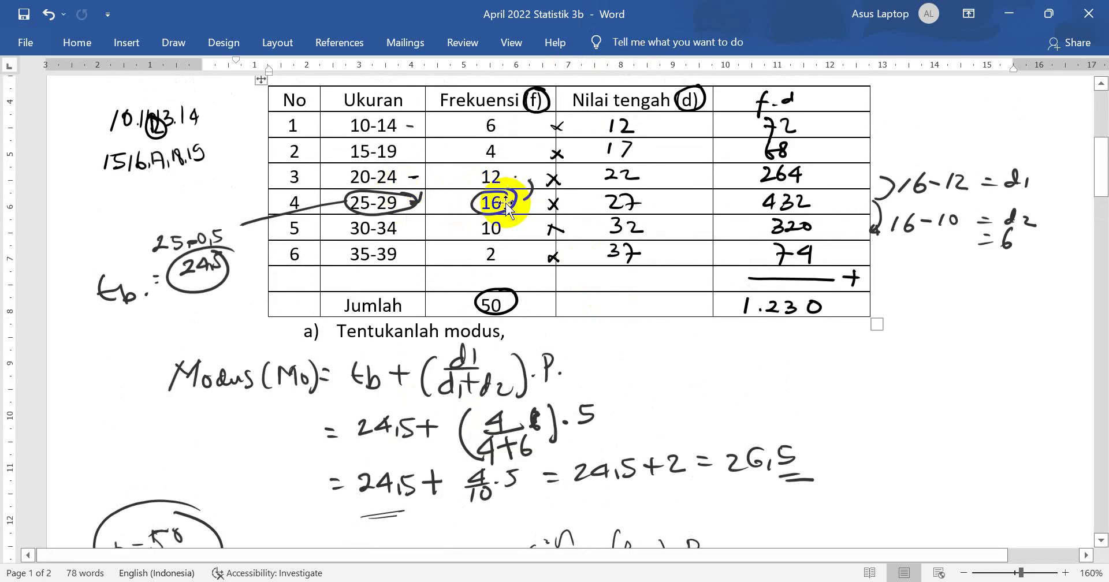
{"action": "scroll", "coordinate": [578, 145], "scroll_direction": "down", "scroll_amount": 4}
{"action": "scroll", "coordinate": [607, 260], "scroll_direction": "down", "scroll_amount": 2}
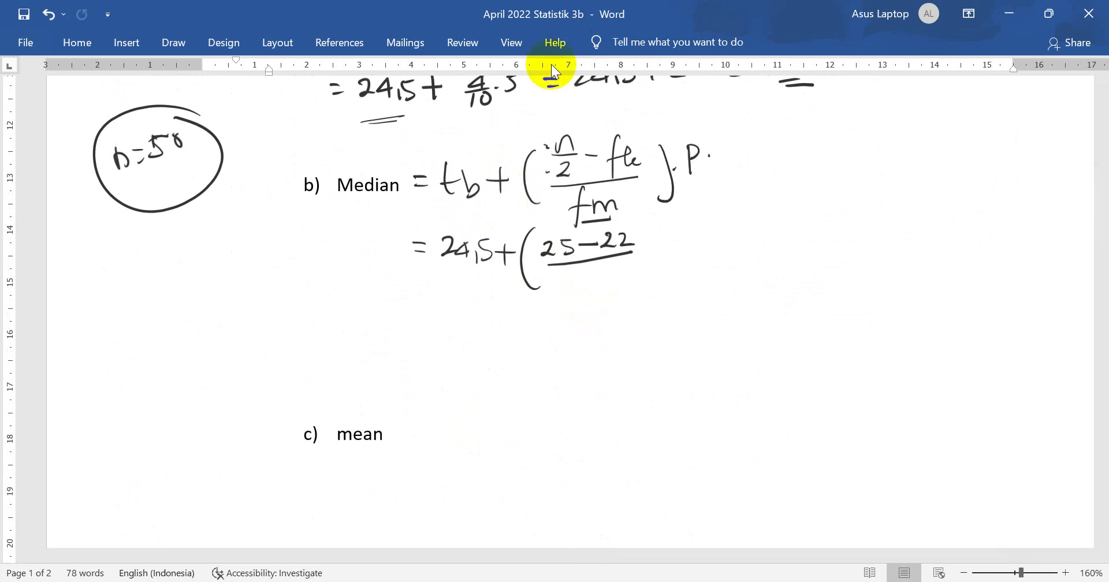
Add the denominator 16 and the multiplier ·5 to the median formula.
{"action": "mouse_move", "coordinate": [589, 262]}
{"action": "left_mouse_down"}
{"action": "mouse_move", "coordinate": [580, 286]}
{"action": "mouse_move", "coordinate": [598, 270]}
{"action": "left_mouse_up"}
{"action": "mouse_move", "coordinate": [632, 223]}
{"action": "left_mouse_down"}
{"action": "mouse_move", "coordinate": [633, 274]}
{"action": "mouse_move", "coordinate": [597, 270]}
{"action": "left_mouse_up"}
{"action": "left_click_drag", "start_coordinate": [672, 230], "coordinate": [672, 247]}
On a new line, write '= 24,5 + 3/16·5 = 24,5 + 0,9375'.
{"action": "mouse_move", "coordinate": [414, 306]}
{"action": "left_mouse_down"}
{"action": "mouse_move", "coordinate": [429, 304]}
{"action": "mouse_move", "coordinate": [431, 316]}
{"action": "left_mouse_up"}
{"action": "left_click_drag", "start_coordinate": [437, 301], "coordinate": [457, 312]}
{"action": "left_click_drag", "start_coordinate": [456, 312], "coordinate": [466, 316]}
{"action": "mouse_move", "coordinate": [475, 307]}
{"action": "left_mouse_down"}
{"action": "mouse_move", "coordinate": [476, 318]}
{"action": "mouse_move", "coordinate": [512, 310]}
{"action": "left_mouse_up"}
{"action": "left_click_drag", "start_coordinate": [507, 300], "coordinate": [503, 317]}
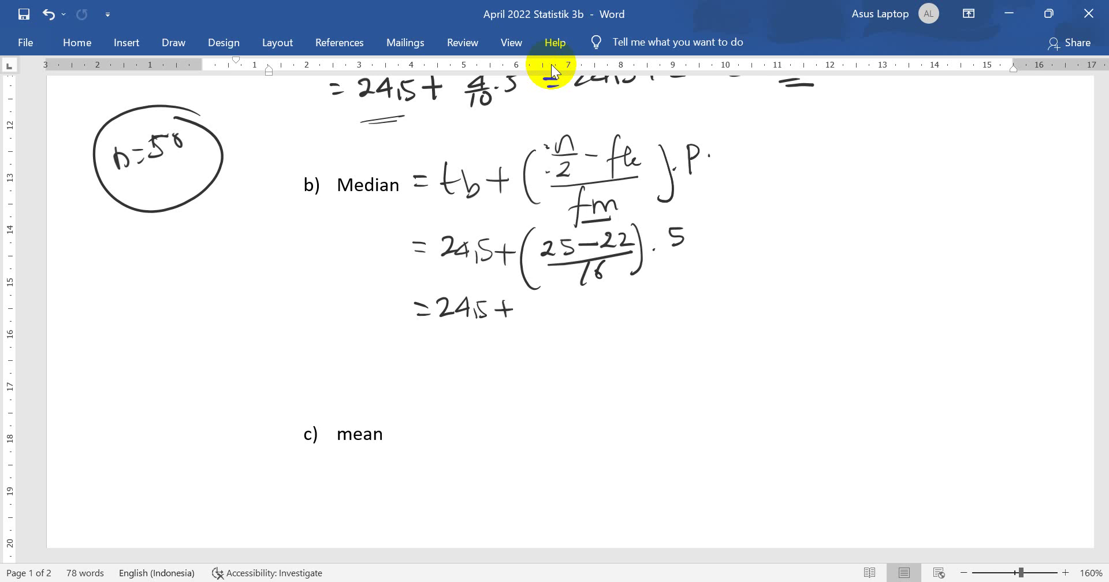
{"action": "mouse_move", "coordinate": [558, 293]}
{"action": "left_mouse_down"}
{"action": "mouse_move", "coordinate": [558, 311]}
{"action": "mouse_move", "coordinate": [584, 310]}
{"action": "mouse_move", "coordinate": [551, 333]}
{"action": "mouse_move", "coordinate": [564, 327]}
{"action": "left_mouse_up"}
{"action": "mouse_move", "coordinate": [611, 297]}
{"action": "left_mouse_down"}
{"action": "mouse_move", "coordinate": [600, 317]}
{"action": "mouse_move", "coordinate": [656, 298]}
{"action": "mouse_move", "coordinate": [657, 307]}
{"action": "mouse_move", "coordinate": [740, 305]}
{"action": "left_mouse_up"}
{"action": "mouse_move", "coordinate": [744, 286]}
{"action": "left_mouse_down"}
{"action": "mouse_move", "coordinate": [759, 282]}
{"action": "mouse_move", "coordinate": [746, 303]}
{"action": "mouse_move", "coordinate": [821, 277]}
{"action": "mouse_move", "coordinate": [833, 291]}
{"action": "mouse_move", "coordinate": [874, 285]}
{"action": "mouse_move", "coordinate": [866, 295]}
{"action": "mouse_move", "coordinate": [881, 301]}
{"action": "left_mouse_up"}
{"action": "mouse_move", "coordinate": [877, 284]}
{"action": "left_mouse_down"}
{"action": "mouse_move", "coordinate": [903, 275]}
{"action": "mouse_move", "coordinate": [899, 286]}
{"action": "left_mouse_up"}
{"action": "left_click_drag", "start_coordinate": [903, 270], "coordinate": [918, 268]}
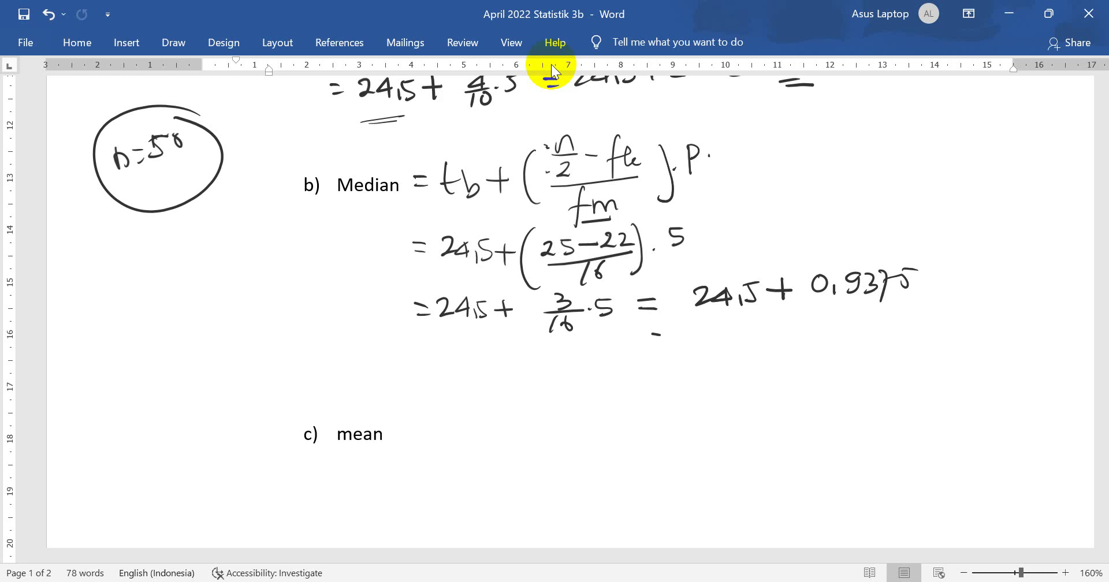
Write the median result '= 25,4375' below and underline it.
{"action": "mouse_move", "coordinate": [700, 335]}
{"action": "left_mouse_down"}
{"action": "mouse_move", "coordinate": [707, 349]}
{"action": "mouse_move", "coordinate": [728, 333]}
{"action": "mouse_move", "coordinate": [712, 348]}
{"action": "mouse_move", "coordinate": [766, 342]}
{"action": "mouse_move", "coordinate": [762, 351]}
{"action": "left_mouse_up"}
{"action": "mouse_move", "coordinate": [775, 328]}
{"action": "left_mouse_down"}
{"action": "mouse_move", "coordinate": [774, 348]}
{"action": "mouse_move", "coordinate": [792, 359]}
{"action": "mouse_move", "coordinate": [799, 348]}
{"action": "left_mouse_up"}
{"action": "left_click_drag", "start_coordinate": [805, 327], "coordinate": [821, 326]}
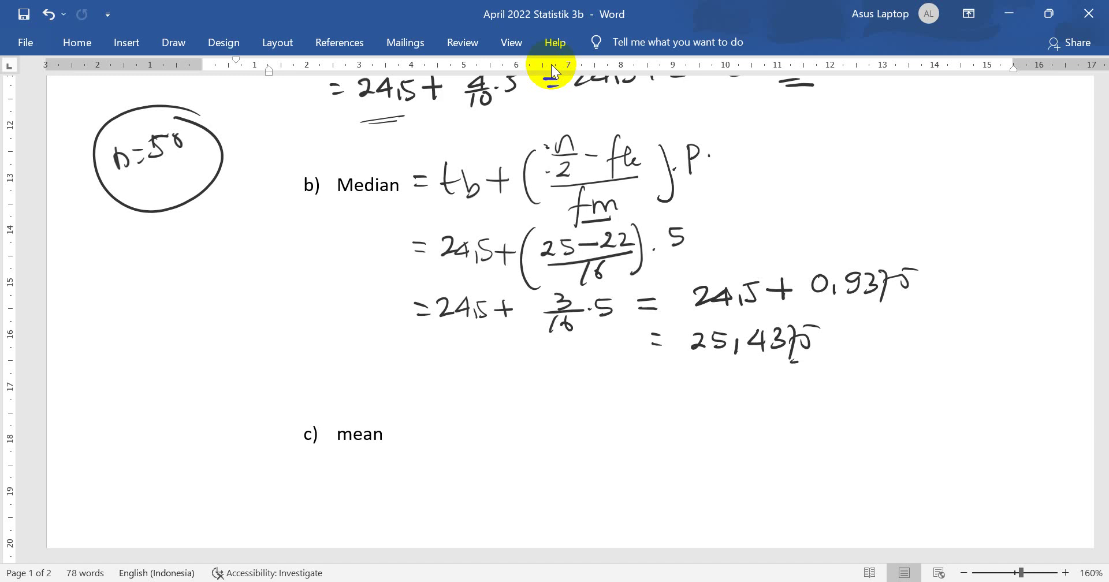
{"action": "left_click_drag", "start_coordinate": [790, 363], "coordinate": [845, 360]}
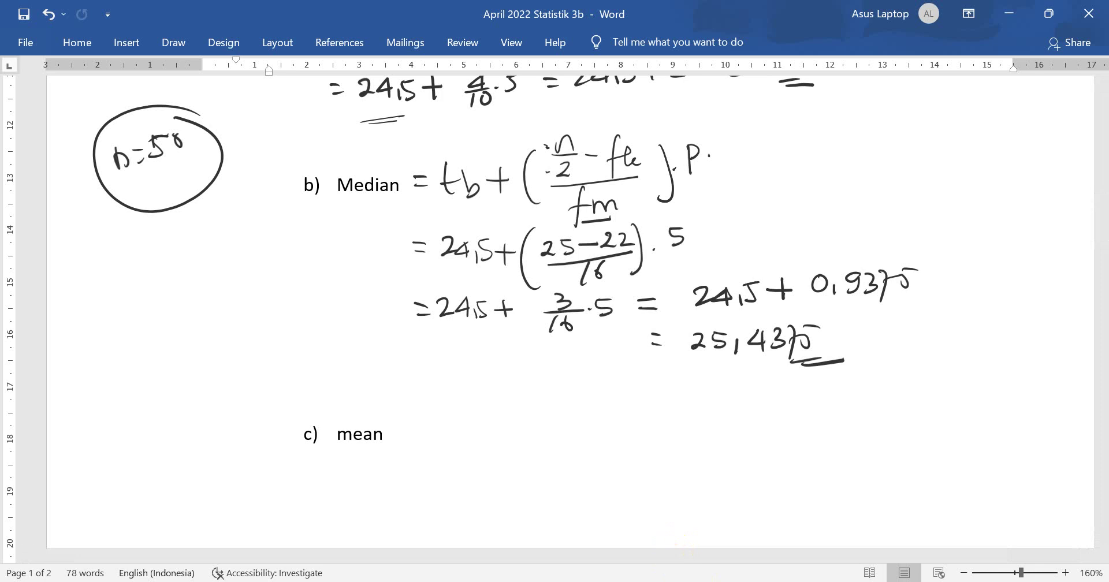
{"action": "scroll", "coordinate": [791, 493], "scroll_direction": "up", "scroll_amount": 10}
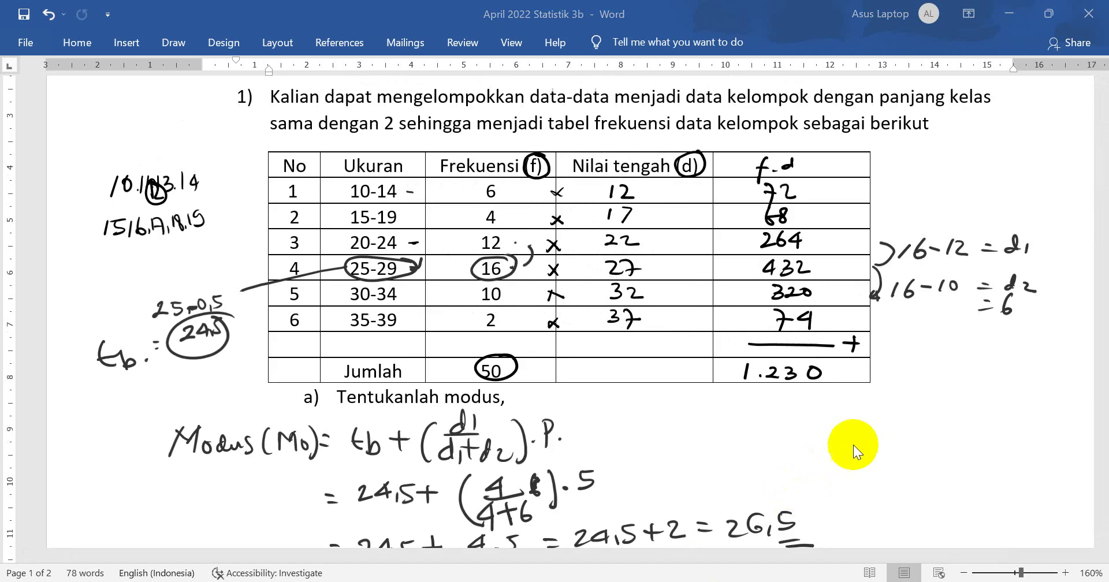
Write the mean formula Σf·d / Σf followed by an equals sign.
{"action": "scroll", "coordinate": [709, 371], "scroll_direction": "down", "scroll_amount": 5}
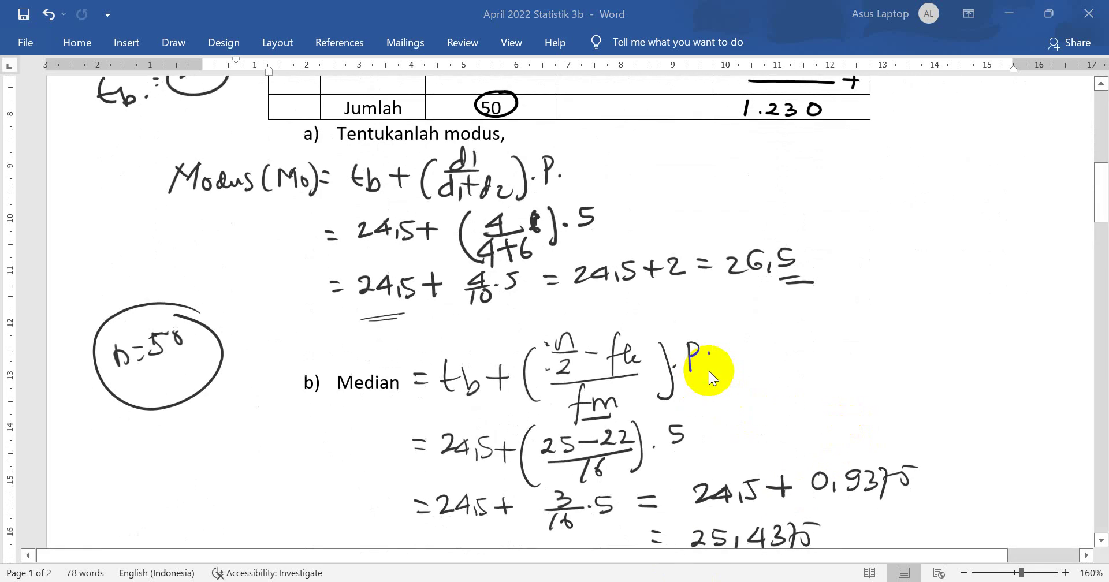
{"action": "scroll", "coordinate": [709, 371], "scroll_direction": "down", "scroll_amount": 5}
{"action": "scroll", "coordinate": [709, 371], "scroll_direction": "down", "scroll_amount": 3}
{"action": "scroll", "coordinate": [709, 371], "scroll_direction": "up", "scroll_amount": 1}
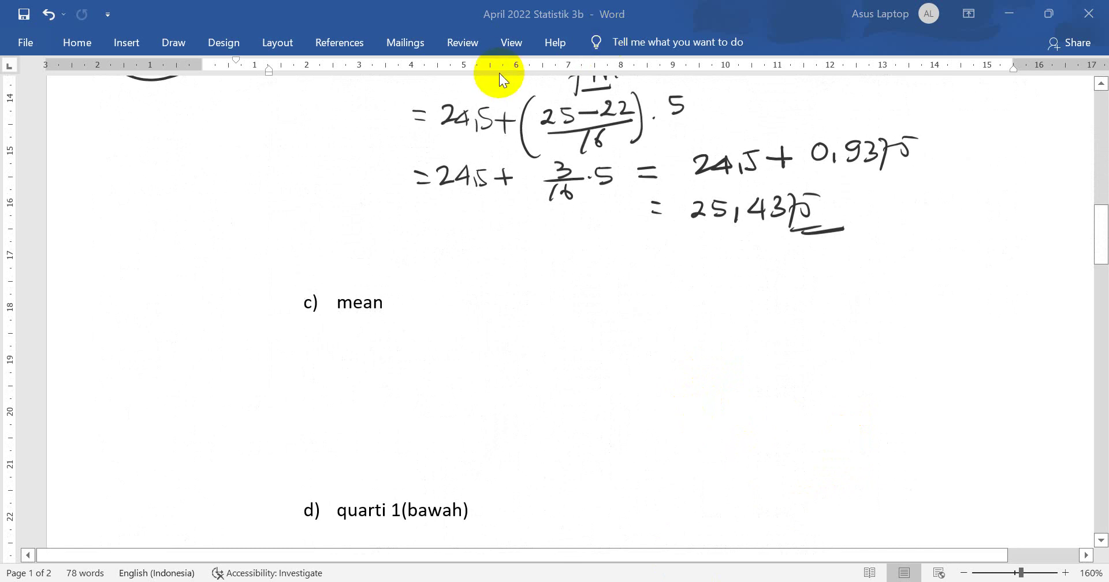
{"action": "left_click_drag", "start_coordinate": [399, 298], "coordinate": [409, 297]}
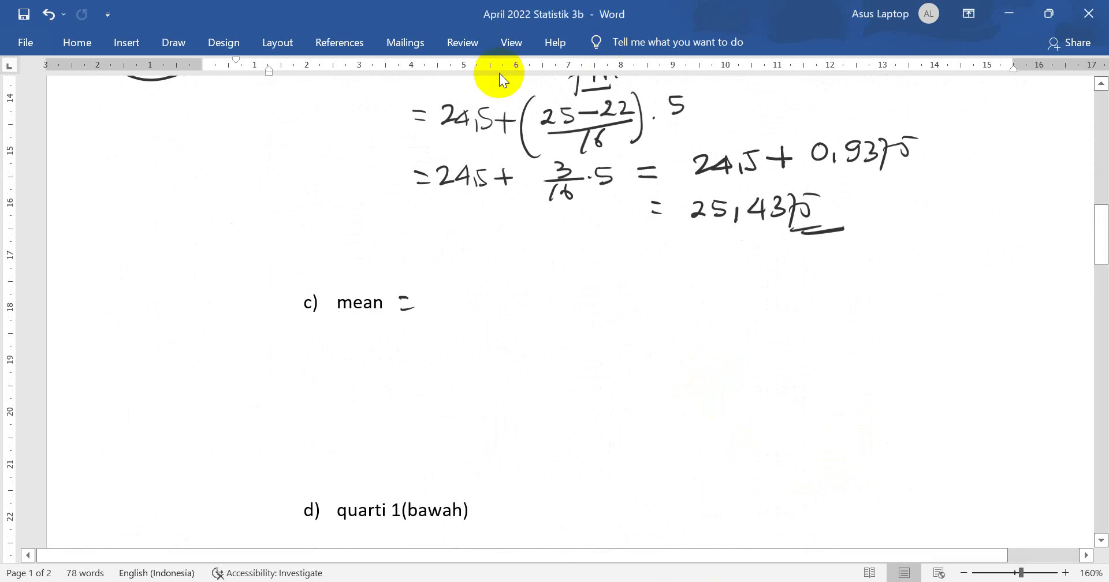
{"action": "mouse_move", "coordinate": [479, 268]}
{"action": "left_mouse_down"}
{"action": "mouse_move", "coordinate": [469, 282]}
{"action": "mouse_move", "coordinate": [493, 303]}
{"action": "left_mouse_up"}
{"action": "left_click_drag", "start_coordinate": [483, 283], "coordinate": [508, 283]}
{"action": "left_click_drag", "start_coordinate": [514, 282], "coordinate": [514, 285]}
{"action": "mouse_move", "coordinate": [463, 309]}
{"action": "left_mouse_down"}
{"action": "mouse_move", "coordinate": [534, 295]}
{"action": "mouse_move", "coordinate": [500, 342]}
{"action": "mouse_move", "coordinate": [508, 323]}
{"action": "left_mouse_up"}
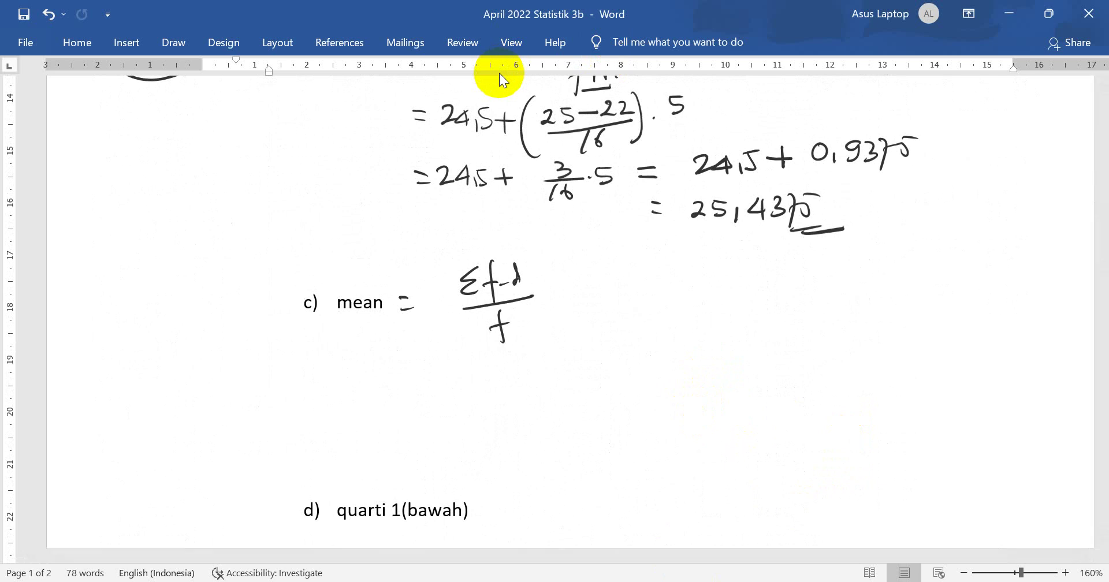
{"action": "mouse_move", "coordinate": [559, 294]}
{"action": "left_mouse_down"}
{"action": "mouse_move", "coordinate": [572, 292]}
{"action": "mouse_move", "coordinate": [574, 304]}
{"action": "left_mouse_up"}
{"action": "left_click_drag", "start_coordinate": [472, 317], "coordinate": [484, 339]}
Continue the mean as 1230/50 = 24,6.
{"action": "scroll", "coordinate": [904, 249], "scroll_direction": "up", "scroll_amount": 5}
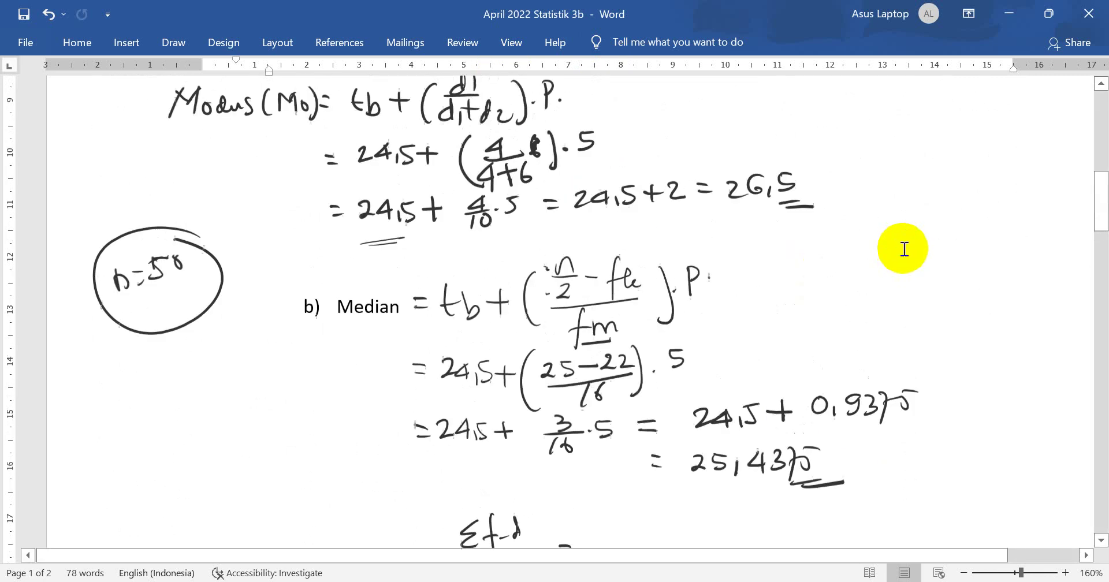
{"action": "scroll", "coordinate": [904, 249], "scroll_direction": "up", "scroll_amount": 5}
{"action": "scroll", "coordinate": [884, 277], "scroll_direction": "up", "scroll_amount": 2}
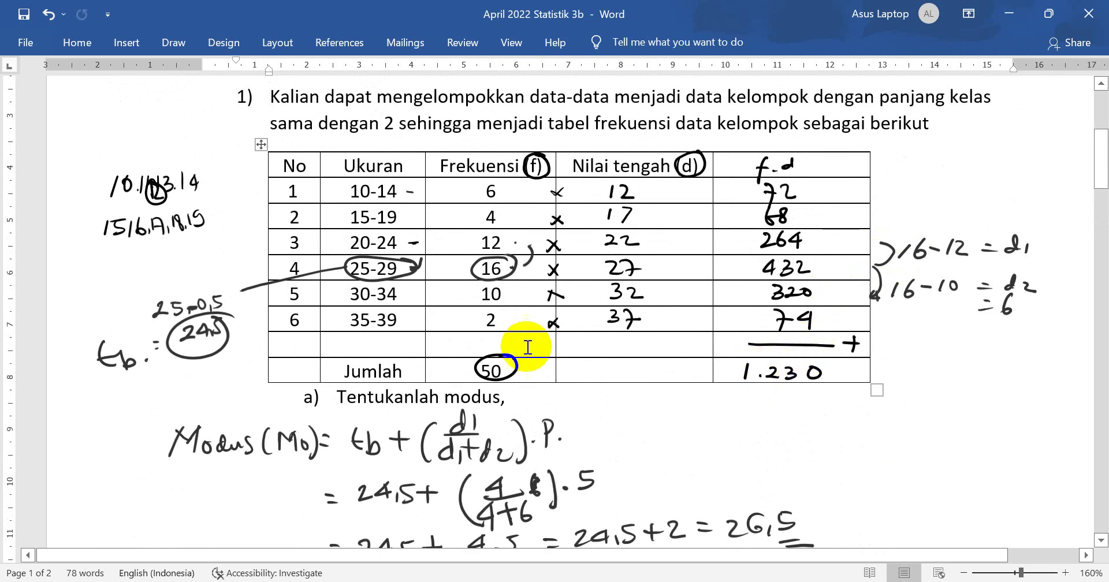
{"action": "scroll", "coordinate": [528, 347], "scroll_direction": "down", "scroll_amount": 4}
{"action": "scroll", "coordinate": [541, 347], "scroll_direction": "down", "scroll_amount": 5}
{"action": "scroll", "coordinate": [521, 355], "scroll_direction": "down", "scroll_amount": 2}
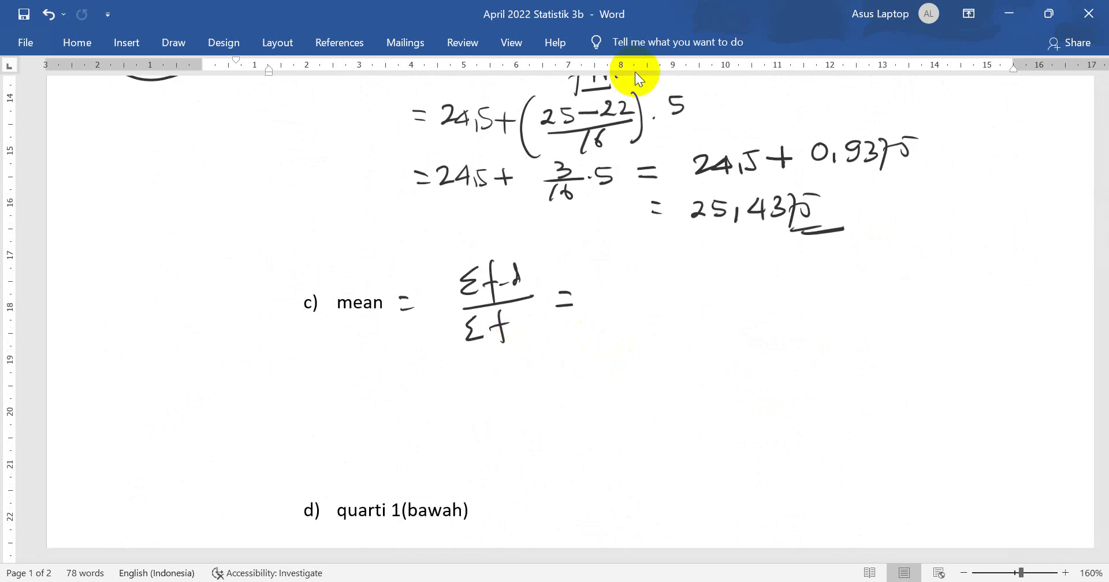
{"action": "mouse_move", "coordinate": [582, 273]}
{"action": "left_mouse_down"}
{"action": "mouse_move", "coordinate": [577, 299]}
{"action": "mouse_move", "coordinate": [627, 287]}
{"action": "mouse_move", "coordinate": [618, 298]}
{"action": "mouse_move", "coordinate": [641, 275]}
{"action": "left_mouse_up"}
{"action": "mouse_move", "coordinate": [587, 303]}
{"action": "left_mouse_down"}
{"action": "mouse_move", "coordinate": [643, 294]}
{"action": "mouse_move", "coordinate": [616, 308]}
{"action": "left_mouse_up"}
{"action": "mouse_move", "coordinate": [614, 309]}
{"action": "left_mouse_down"}
{"action": "mouse_move", "coordinate": [607, 330]}
{"action": "mouse_move", "coordinate": [640, 311]}
{"action": "left_mouse_up"}
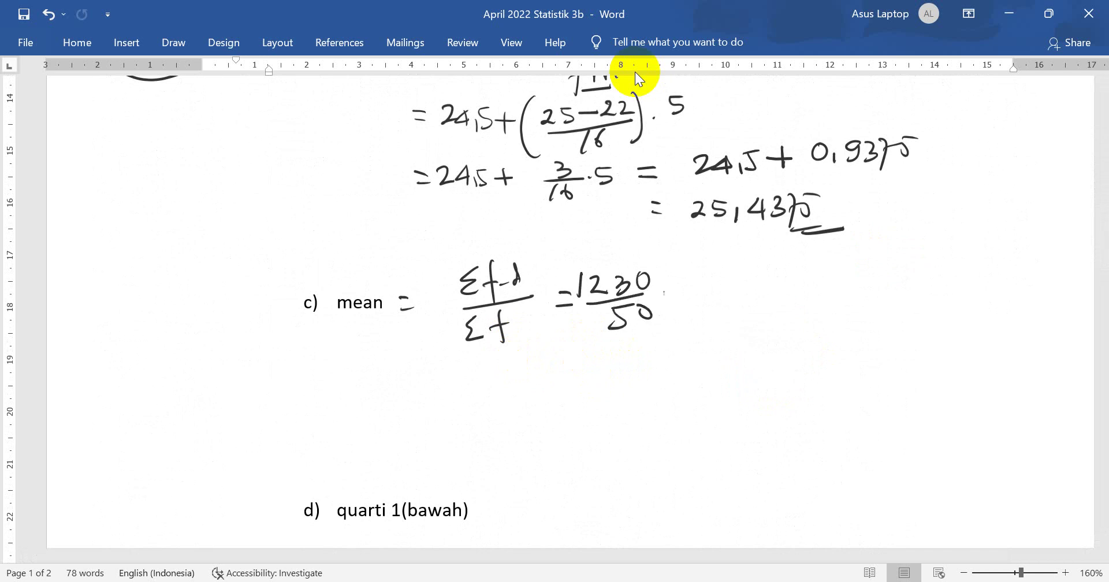
{"action": "mouse_move", "coordinate": [699, 283]}
{"action": "left_mouse_down"}
{"action": "mouse_move", "coordinate": [714, 299]}
{"action": "mouse_move", "coordinate": [740, 291]}
{"action": "left_mouse_up"}
{"action": "mouse_move", "coordinate": [734, 286]}
{"action": "left_mouse_down"}
{"action": "mouse_move", "coordinate": [732, 300]}
{"action": "mouse_move", "coordinate": [749, 300]}
{"action": "left_mouse_up"}
{"action": "mouse_move", "coordinate": [773, 270]}
{"action": "left_mouse_down"}
{"action": "mouse_move", "coordinate": [768, 296]}
{"action": "mouse_move", "coordinate": [766, 286]}
{"action": "left_mouse_up"}
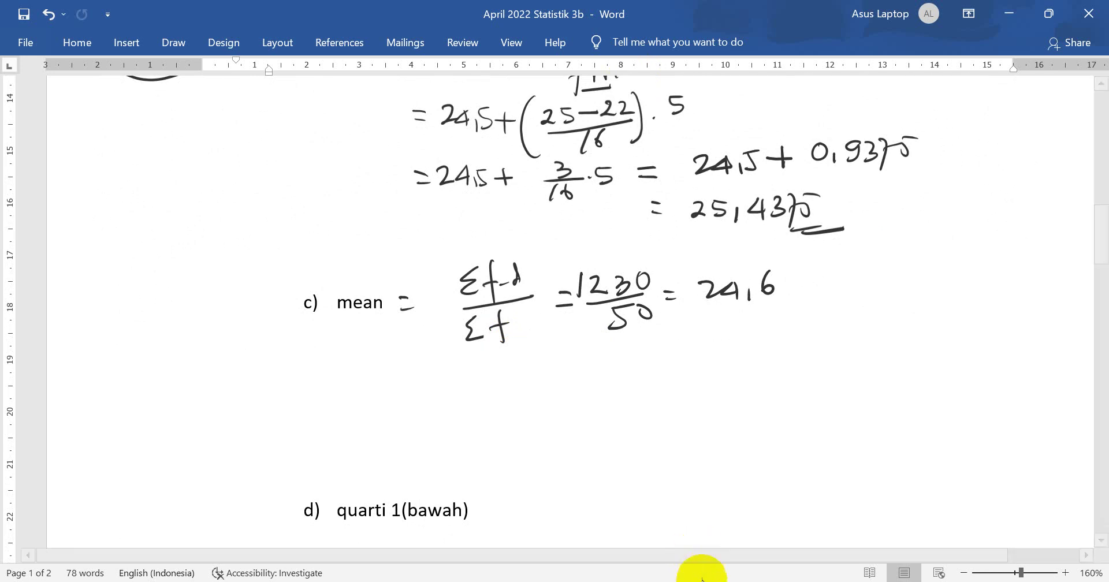
{"action": "scroll", "coordinate": [525, 412], "scroll_direction": "down", "scroll_amount": 5}
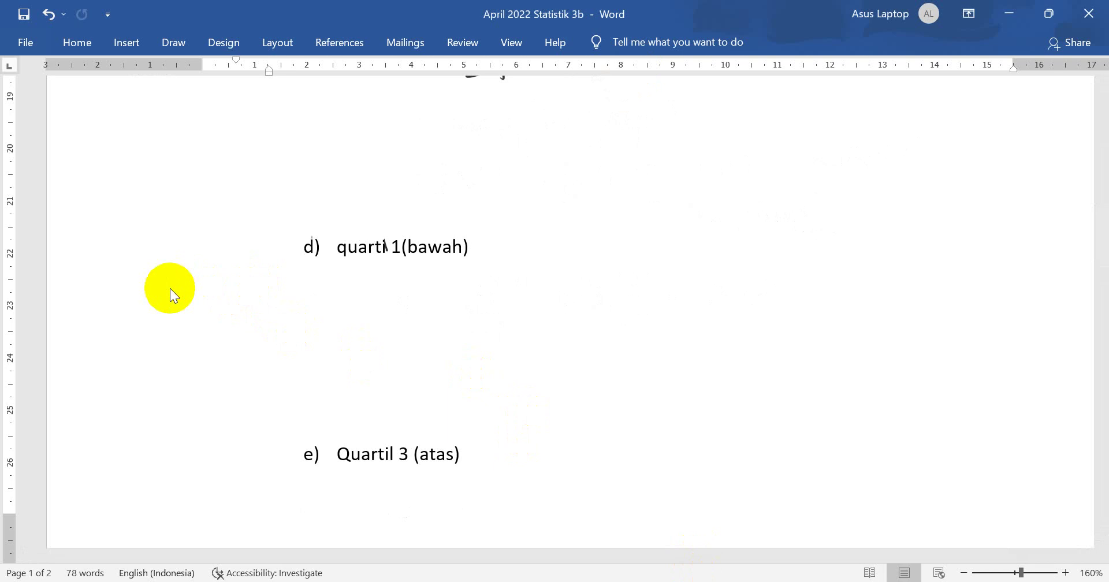
Correct 'quarti' to 'quartil' and draw a number line with ticks labelled Q1, Q2, Q3.
{"action": "left_click_drag", "start_coordinate": [391, 235], "coordinate": [386, 254]}
{"action": "left_click_drag", "start_coordinate": [165, 153], "coordinate": [462, 136]}
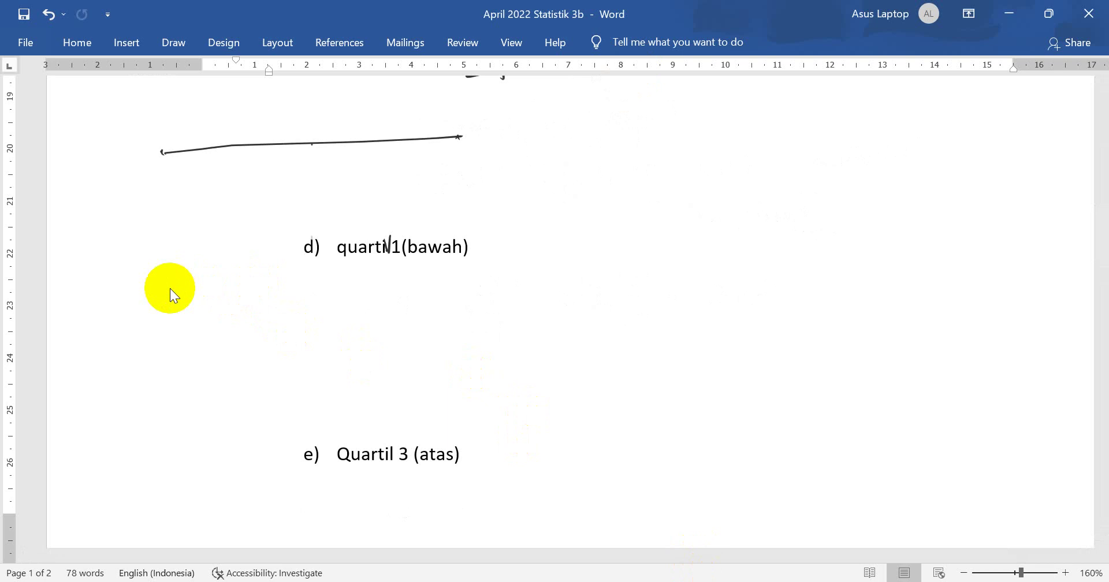
{"action": "mouse_move", "coordinate": [310, 153]}
{"action": "left_mouse_down"}
{"action": "mouse_move", "coordinate": [306, 167]}
{"action": "mouse_move", "coordinate": [315, 165]}
{"action": "left_mouse_up"}
{"action": "left_click_drag", "start_coordinate": [228, 159], "coordinate": [232, 170]}
{"action": "left_click_drag", "start_coordinate": [233, 167], "coordinate": [237, 179]}
{"action": "left_click_drag", "start_coordinate": [384, 152], "coordinate": [393, 174]}
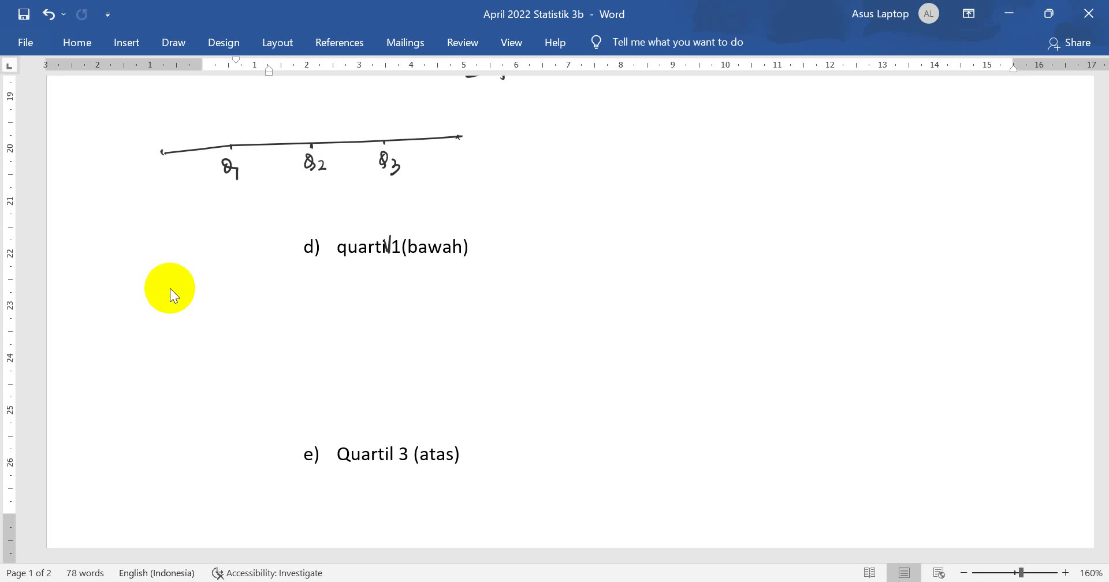
Write the lower-quartile formula tb + ((¼n − fk)/fm)·p beside the number line.
{"action": "mouse_move", "coordinate": [515, 218]}
{"action": "left_mouse_down"}
{"action": "mouse_move", "coordinate": [518, 237]}
{"action": "mouse_move", "coordinate": [572, 230]}
{"action": "left_mouse_up"}
{"action": "left_click_drag", "start_coordinate": [564, 222], "coordinate": [564, 240]}
{"action": "mouse_move", "coordinate": [600, 199]}
{"action": "left_mouse_down"}
{"action": "mouse_move", "coordinate": [589, 235]}
{"action": "mouse_move", "coordinate": [598, 220]}
{"action": "mouse_move", "coordinate": [610, 220]}
{"action": "mouse_move", "coordinate": [604, 232]}
{"action": "left_mouse_up"}
{"action": "mouse_move", "coordinate": [618, 206]}
{"action": "left_mouse_down"}
{"action": "mouse_move", "coordinate": [618, 223]}
{"action": "mouse_move", "coordinate": [639, 214]}
{"action": "mouse_move", "coordinate": [649, 228]}
{"action": "left_mouse_up"}
{"action": "left_click_drag", "start_coordinate": [643, 213], "coordinate": [671, 219]}
{"action": "mouse_move", "coordinate": [606, 234]}
{"action": "left_mouse_down"}
{"action": "mouse_move", "coordinate": [656, 231]}
{"action": "mouse_move", "coordinate": [620, 267]}
{"action": "mouse_move", "coordinate": [636, 252]}
{"action": "mouse_move", "coordinate": [646, 261]}
{"action": "left_mouse_up"}
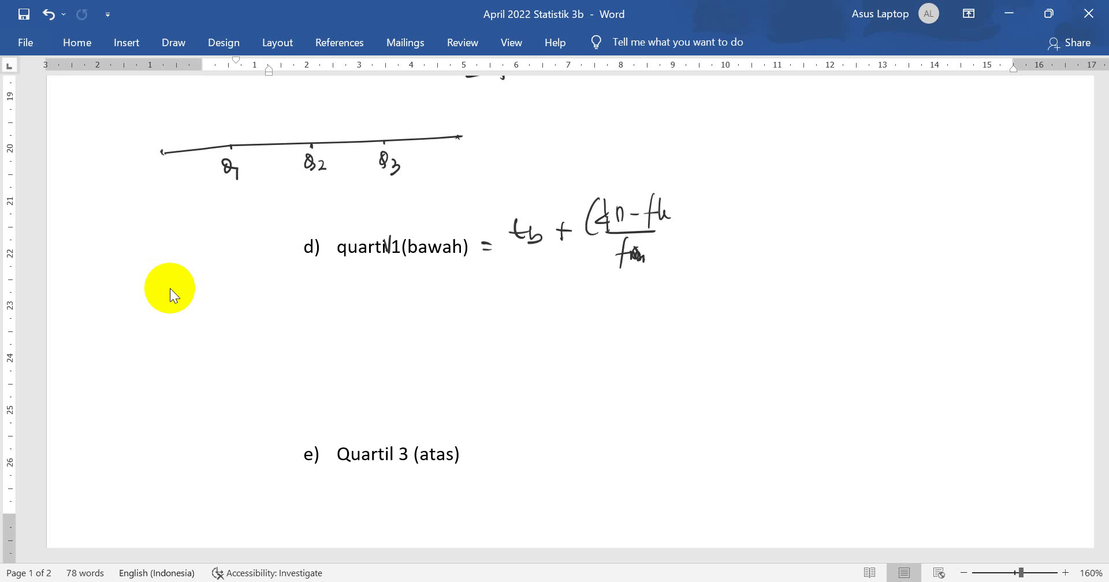
{"action": "left_click_drag", "start_coordinate": [683, 184], "coordinate": [678, 246]}
{"action": "left_click_drag", "start_coordinate": [700, 207], "coordinate": [702, 222]}
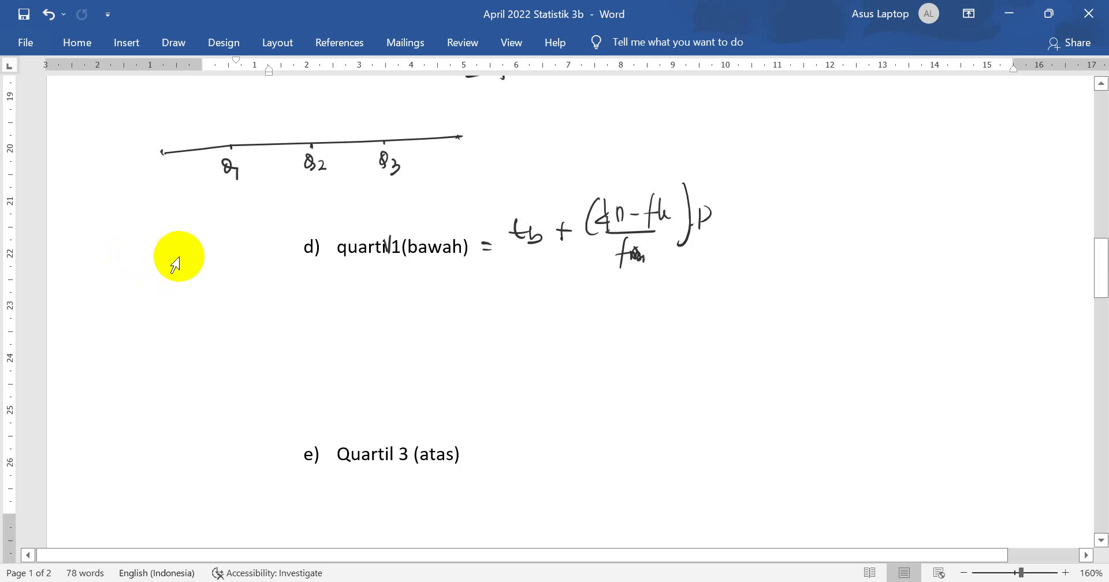
{"action": "scroll", "coordinate": [508, 229], "scroll_direction": "up", "scroll_amount": 3}
{"action": "scroll", "coordinate": [508, 229], "scroll_direction": "up", "scroll_amount": 4}
{"action": "scroll", "coordinate": [607, 255], "scroll_direction": "up", "scroll_amount": 10}
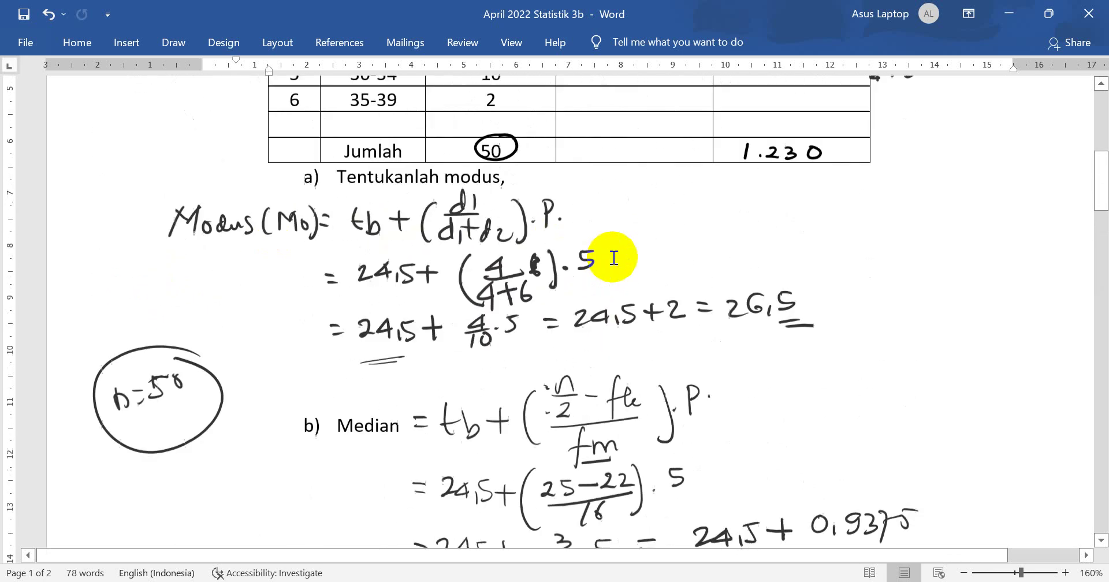
{"action": "scroll", "coordinate": [614, 254], "scroll_direction": "up", "scroll_amount": 7}
{"action": "left_click", "coordinate": [499, 438]}
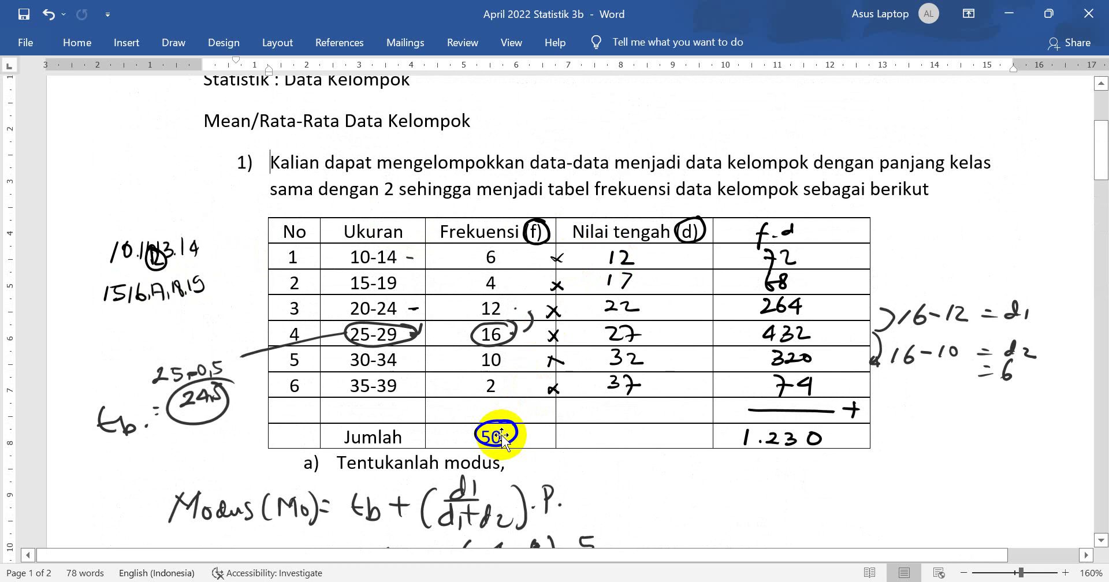
{"action": "left_click", "coordinate": [504, 411]}
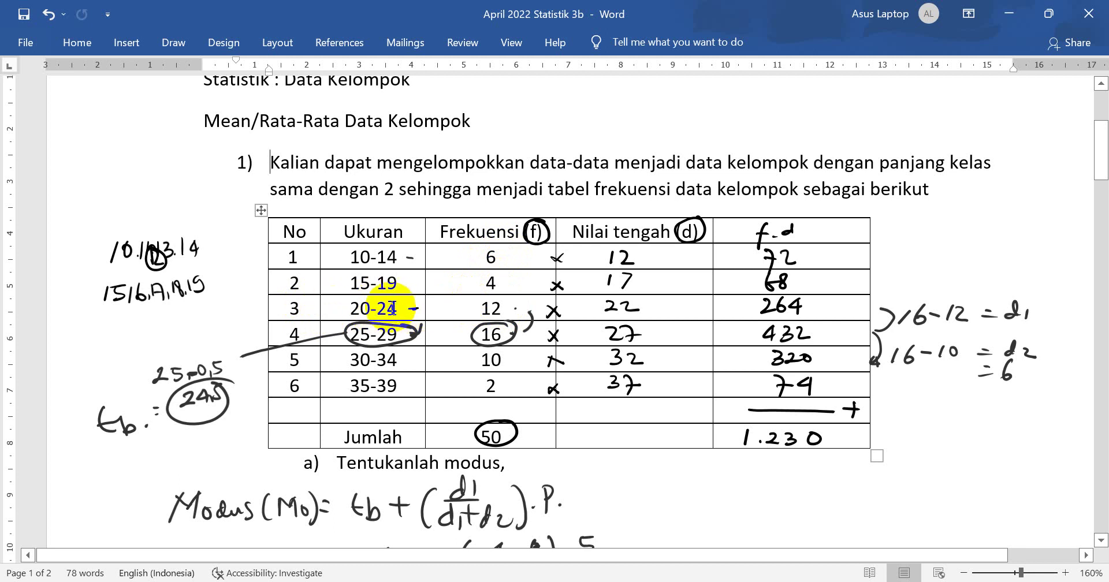
{"action": "scroll", "coordinate": [435, 314], "scroll_direction": "down", "scroll_amount": 5}
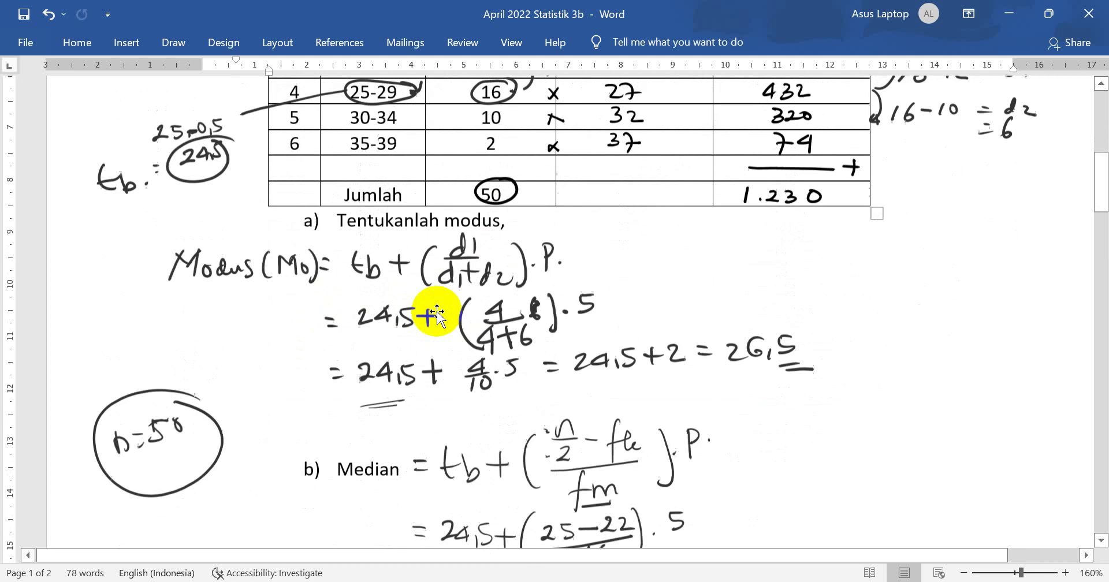
{"action": "scroll", "coordinate": [438, 311], "scroll_direction": "down", "scroll_amount": 5}
{"action": "scroll", "coordinate": [437, 310], "scroll_direction": "down", "scroll_amount": 2}
{"action": "scroll", "coordinate": [433, 310], "scroll_direction": "down", "scroll_amount": 3}
{"action": "scroll", "coordinate": [434, 309], "scroll_direction": "down", "scroll_amount": 1}
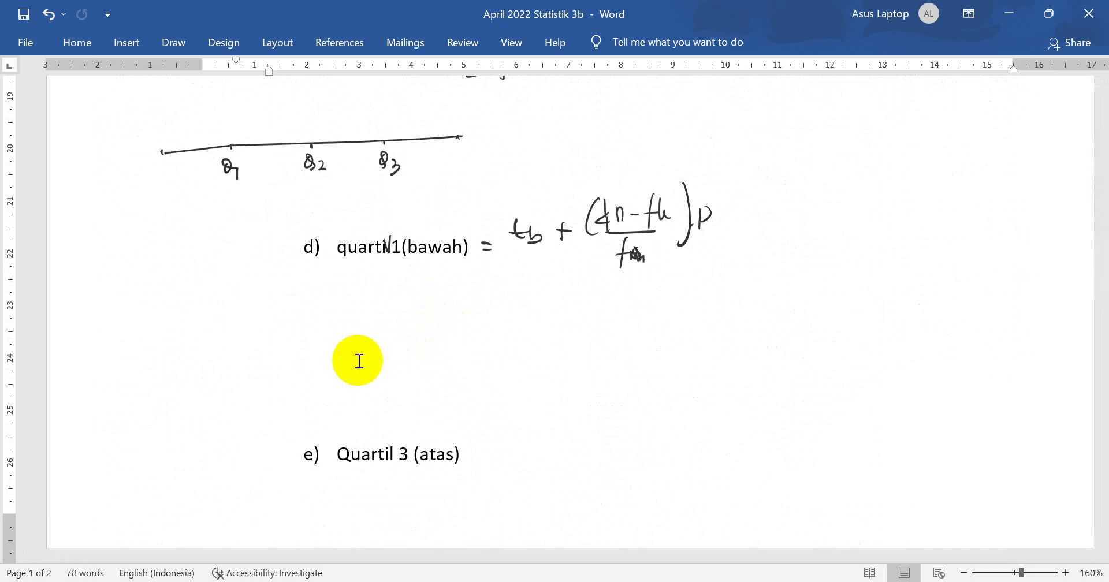
Below the formula, write the substitution 19,5 + ((12,5 − 10)/12)·5.
{"action": "left_click_drag", "start_coordinate": [506, 284], "coordinate": [502, 295]}
{"action": "mouse_move", "coordinate": [516, 288]}
{"action": "left_mouse_down"}
{"action": "mouse_move", "coordinate": [509, 305]}
{"action": "mouse_move", "coordinate": [565, 298]}
{"action": "left_mouse_up"}
{"action": "left_click_drag", "start_coordinate": [562, 289], "coordinate": [561, 308]}
{"action": "left_click_drag", "start_coordinate": [595, 271], "coordinate": [590, 321]}
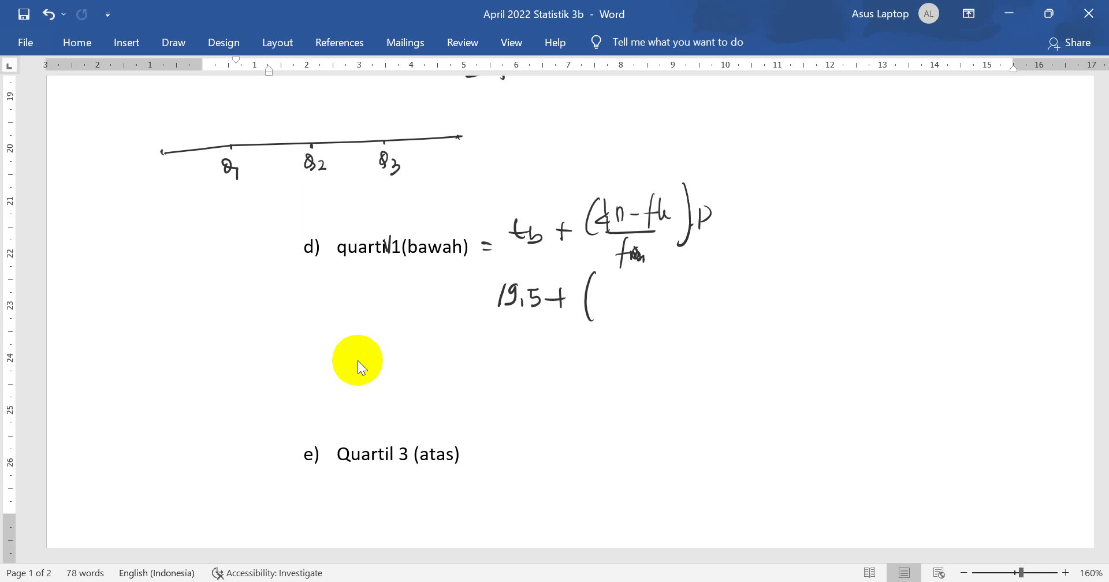
{"action": "mouse_move", "coordinate": [614, 281]}
{"action": "left_mouse_down"}
{"action": "mouse_move", "coordinate": [614, 297]}
{"action": "mouse_move", "coordinate": [639, 295]}
{"action": "left_mouse_up"}
{"action": "left_click_drag", "start_coordinate": [640, 279], "coordinate": [649, 293]}
{"action": "mouse_move", "coordinate": [651, 285]}
{"action": "left_mouse_down"}
{"action": "mouse_move", "coordinate": [673, 290]}
{"action": "mouse_move", "coordinate": [630, 305]}
{"action": "mouse_move", "coordinate": [684, 298]}
{"action": "mouse_move", "coordinate": [636, 323]}
{"action": "mouse_move", "coordinate": [663, 323]}
{"action": "left_mouse_up"}
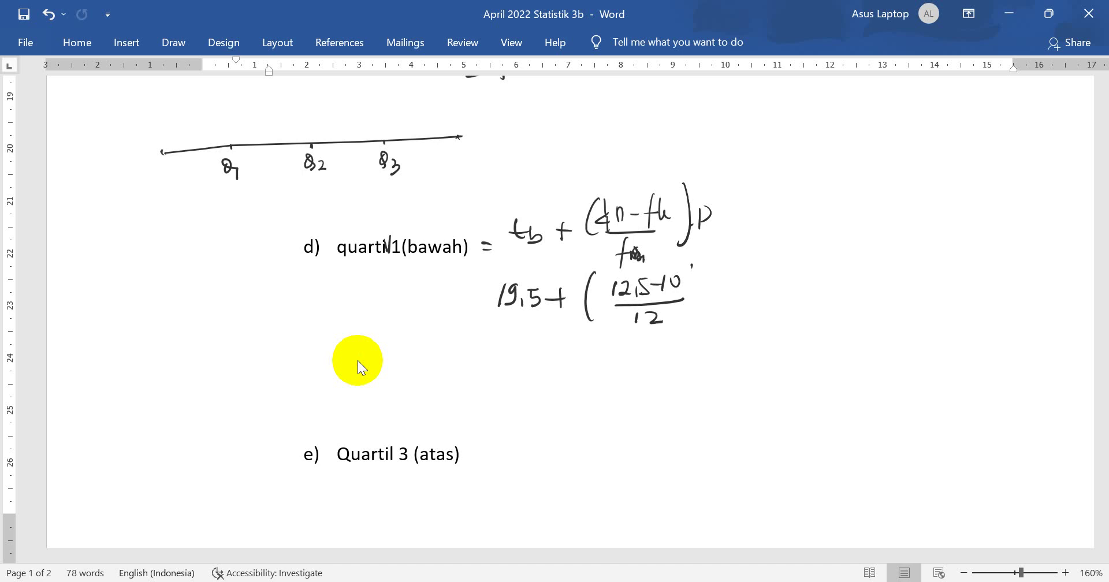
{"action": "left_click_drag", "start_coordinate": [694, 265], "coordinate": [688, 317]}
{"action": "left_click", "coordinate": [702, 292]}
{"action": "mouse_move", "coordinate": [724, 274]}
{"action": "left_mouse_down"}
{"action": "mouse_move", "coordinate": [712, 275]}
{"action": "mouse_move", "coordinate": [708, 293]}
{"action": "left_mouse_up"}
Continue with '= 19,5 + 2,5/12·5 = 19,5 + 1,04', reaching the lower quartile 20,9.
{"action": "mouse_move", "coordinate": [502, 334]}
{"action": "left_mouse_down"}
{"action": "mouse_move", "coordinate": [493, 355]}
{"action": "mouse_move", "coordinate": [519, 353]}
{"action": "left_mouse_up"}
{"action": "mouse_move", "coordinate": [522, 340]}
{"action": "left_mouse_down"}
{"action": "mouse_move", "coordinate": [534, 339]}
{"action": "mouse_move", "coordinate": [523, 354]}
{"action": "mouse_move", "coordinate": [592, 340]}
{"action": "mouse_move", "coordinate": [580, 336]}
{"action": "mouse_move", "coordinate": [600, 349]}
{"action": "left_mouse_up"}
{"action": "mouse_move", "coordinate": [586, 355]}
{"action": "left_mouse_down"}
{"action": "mouse_move", "coordinate": [585, 375]}
{"action": "mouse_move", "coordinate": [647, 338]}
{"action": "mouse_move", "coordinate": [635, 355]}
{"action": "mouse_move", "coordinate": [688, 339]}
{"action": "mouse_move", "coordinate": [709, 346]}
{"action": "left_mouse_up"}
{"action": "mouse_move", "coordinate": [729, 323]}
{"action": "left_mouse_down"}
{"action": "mouse_move", "coordinate": [725, 347]}
{"action": "mouse_move", "coordinate": [744, 323]}
{"action": "mouse_move", "coordinate": [747, 341]}
{"action": "mouse_move", "coordinate": [790, 327]}
{"action": "left_mouse_up"}
{"action": "mouse_move", "coordinate": [781, 316]}
{"action": "left_mouse_down"}
{"action": "mouse_move", "coordinate": [780, 338]}
{"action": "mouse_move", "coordinate": [816, 341]}
{"action": "left_mouse_up"}
{"action": "mouse_move", "coordinate": [843, 322]}
{"action": "left_mouse_down"}
{"action": "mouse_move", "coordinate": [844, 341]}
{"action": "mouse_move", "coordinate": [871, 319]}
{"action": "left_mouse_up"}
{"action": "mouse_move", "coordinate": [860, 330]}
{"action": "left_mouse_down"}
{"action": "mouse_move", "coordinate": [905, 332]}
{"action": "mouse_move", "coordinate": [915, 319]}
{"action": "mouse_move", "coordinate": [961, 351]}
{"action": "left_mouse_up"}
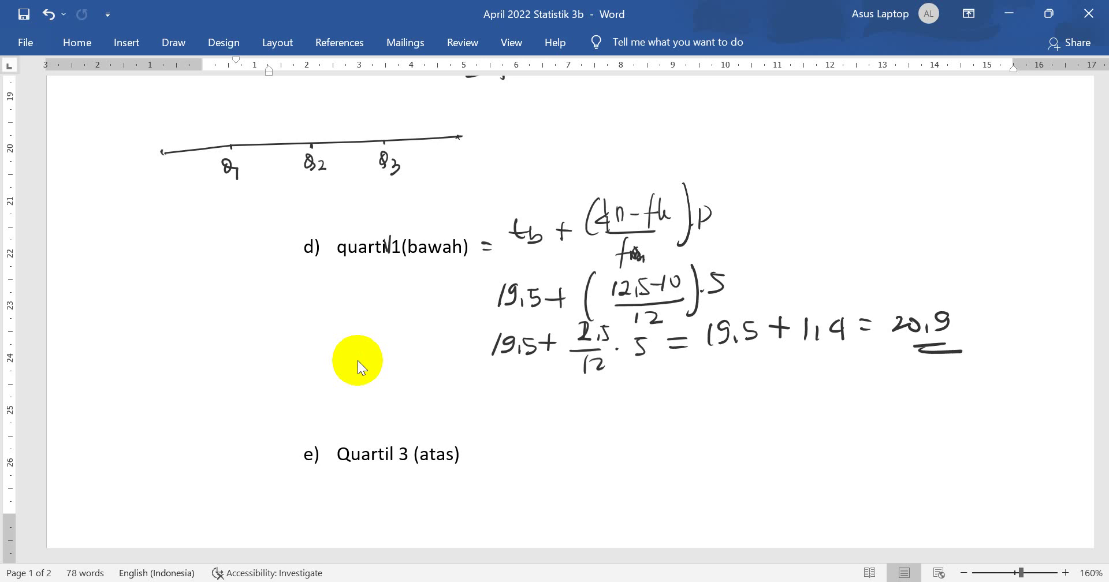
Write ¾·50 in the left margin and circle it.
{"action": "scroll", "coordinate": [359, 361], "scroll_direction": "down", "scroll_amount": 1}
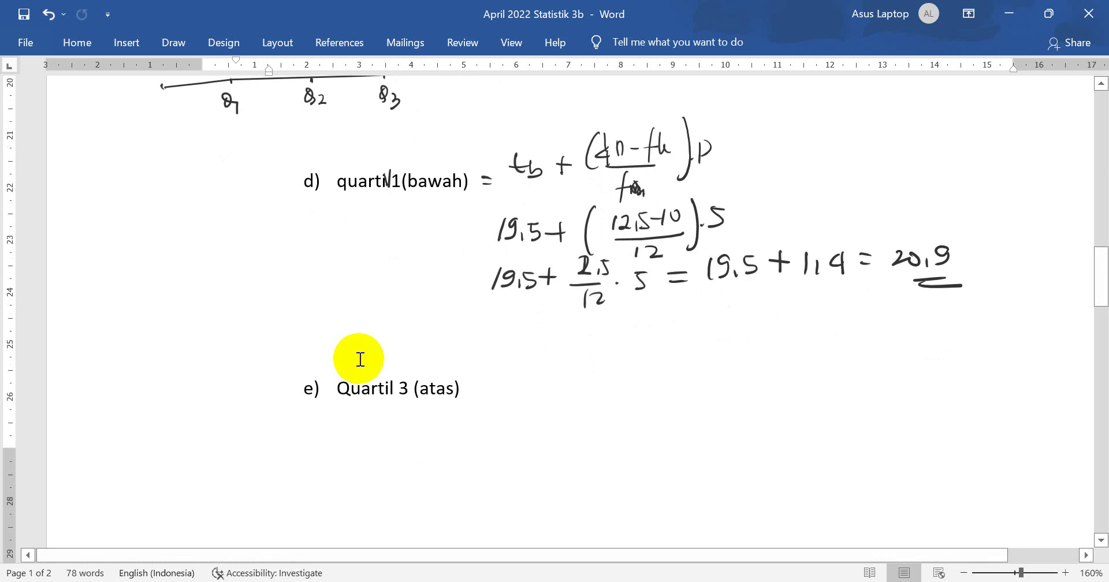
{"action": "scroll", "coordinate": [578, 364], "scroll_direction": "up", "scroll_amount": 1}
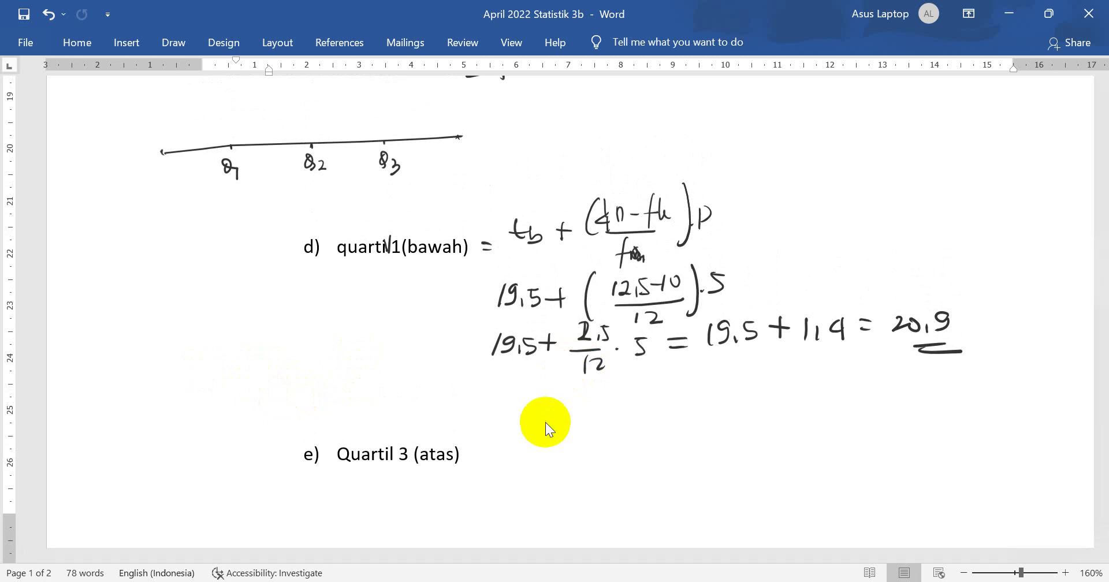
{"action": "mouse_move", "coordinate": [138, 373]}
{"action": "left_mouse_down"}
{"action": "mouse_move", "coordinate": [152, 384]}
{"action": "mouse_move", "coordinate": [138, 400]}
{"action": "mouse_move", "coordinate": [168, 404]}
{"action": "mouse_move", "coordinate": [169, 420]}
{"action": "left_mouse_up"}
{"action": "mouse_move", "coordinate": [180, 375]}
{"action": "left_mouse_down"}
{"action": "mouse_move", "coordinate": [182, 396]}
{"action": "mouse_move", "coordinate": [198, 375]}
{"action": "left_mouse_up"}
{"action": "mouse_move", "coordinate": [173, 350]}
{"action": "left_mouse_down"}
{"action": "mouse_move", "coordinate": [116, 399]}
{"action": "mouse_move", "coordinate": [174, 350]}
{"action": "mouse_move", "coordinate": [243, 364]}
{"action": "left_mouse_up"}
Add '= 37,5' beside the circled expression, circle it, and return to the table.
{"action": "left_click_drag", "start_coordinate": [233, 373], "coordinate": [238, 372]}
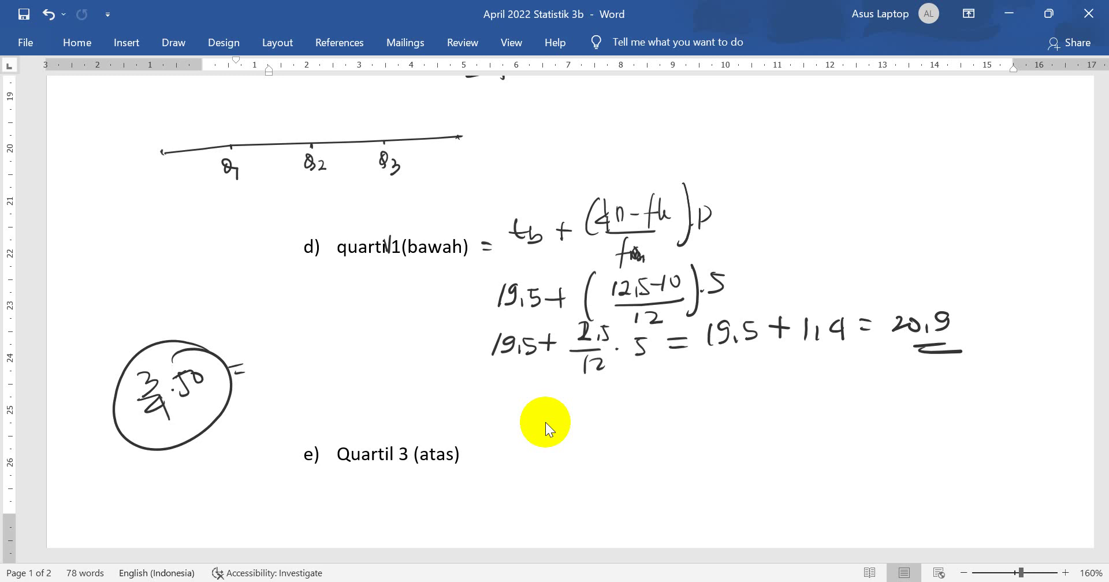
{"action": "mouse_move", "coordinate": [250, 353]}
{"action": "left_mouse_down"}
{"action": "mouse_move", "coordinate": [255, 372]}
{"action": "mouse_move", "coordinate": [282, 365]}
{"action": "left_mouse_up"}
{"action": "mouse_move", "coordinate": [278, 334]}
{"action": "left_mouse_down"}
{"action": "mouse_move", "coordinate": [292, 334]}
{"action": "mouse_move", "coordinate": [249, 361]}
{"action": "left_mouse_up"}
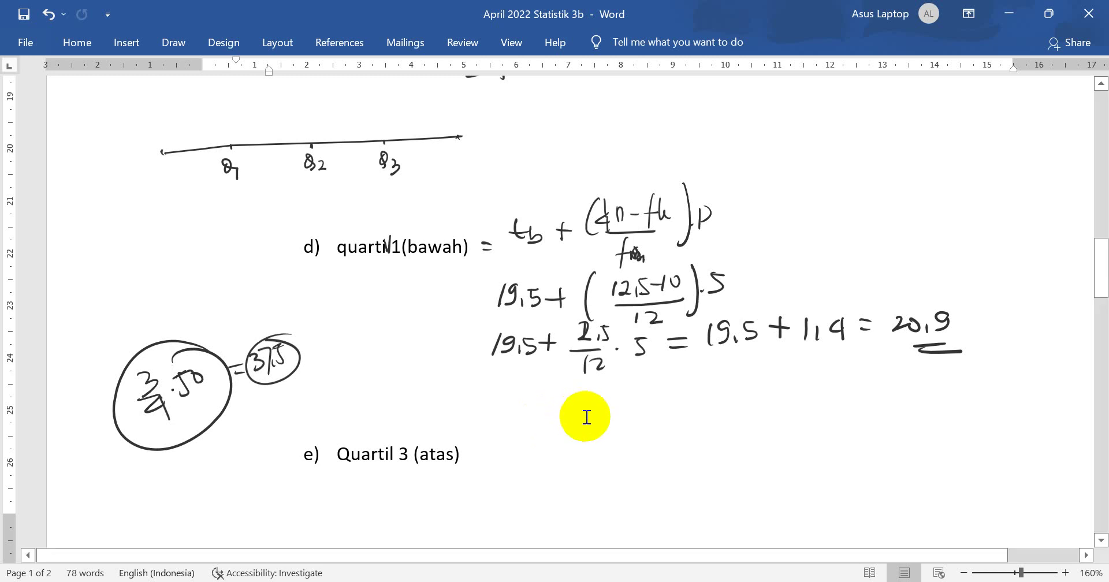
{"action": "scroll", "coordinate": [478, 284], "scroll_direction": "down", "scroll_amount": 1}
{"action": "scroll", "coordinate": [621, 305], "scroll_direction": "up", "scroll_amount": 6}
{"action": "scroll", "coordinate": [621, 305], "scroll_direction": "up", "scroll_amount": 4}
{"action": "scroll", "coordinate": [620, 297], "scroll_direction": "up", "scroll_amount": 1}
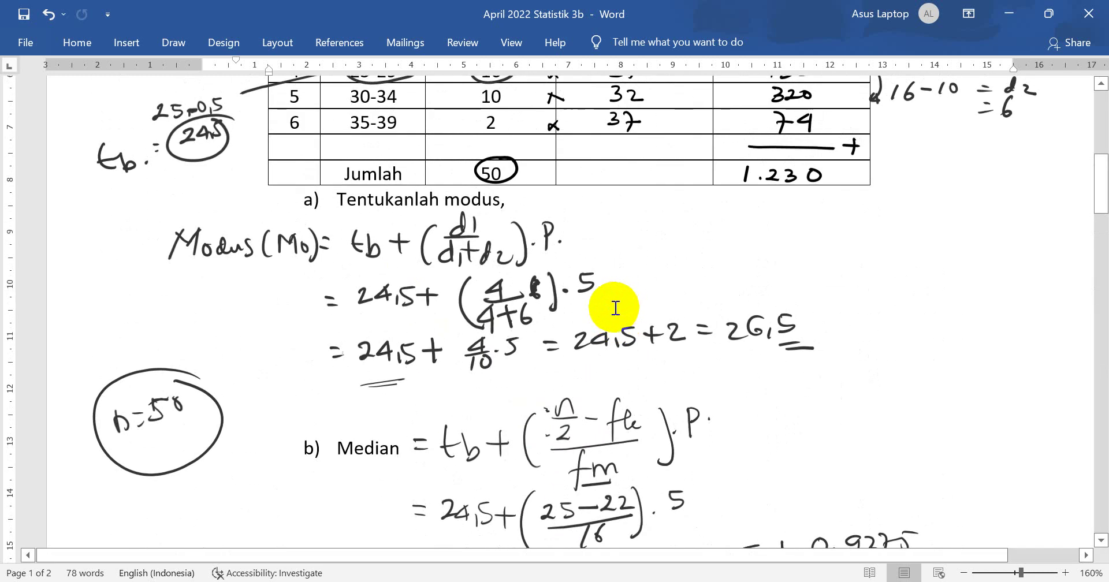
{"action": "scroll", "coordinate": [650, 302], "scroll_direction": "up", "scroll_amount": 3}
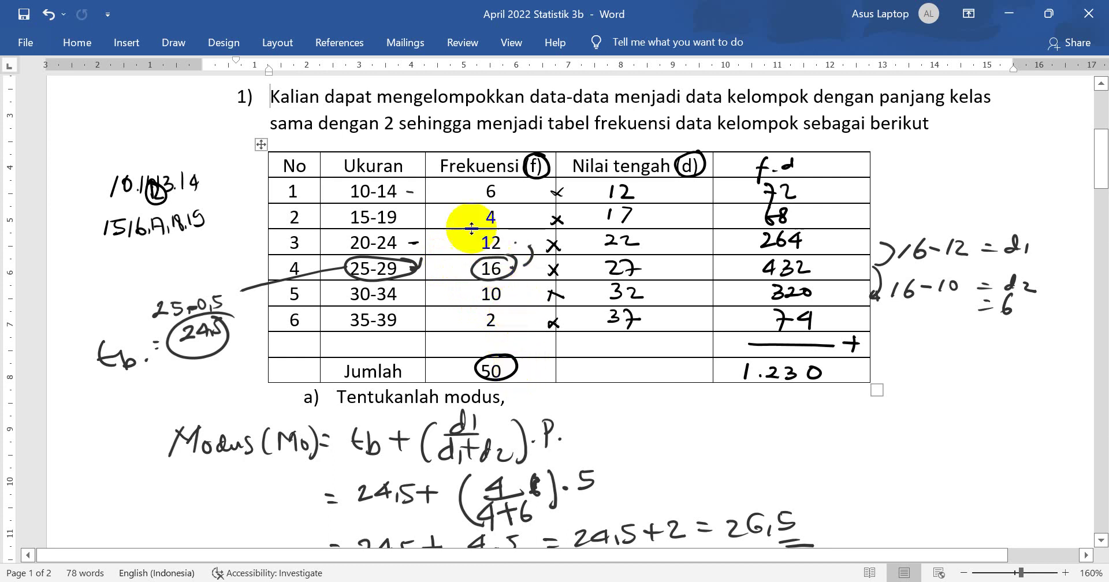
Beside Quartil 3, write the substitution 24,5 + ((37,5 − 22)/16)·5.
{"action": "scroll", "coordinate": [479, 236], "scroll_direction": "down", "scroll_amount": 3}
{"action": "scroll", "coordinate": [509, 254], "scroll_direction": "down", "scroll_amount": 5}
{"action": "scroll", "coordinate": [521, 257], "scroll_direction": "down", "scroll_amount": 3}
{"action": "scroll", "coordinate": [521, 254], "scroll_direction": "down", "scroll_amount": 4}
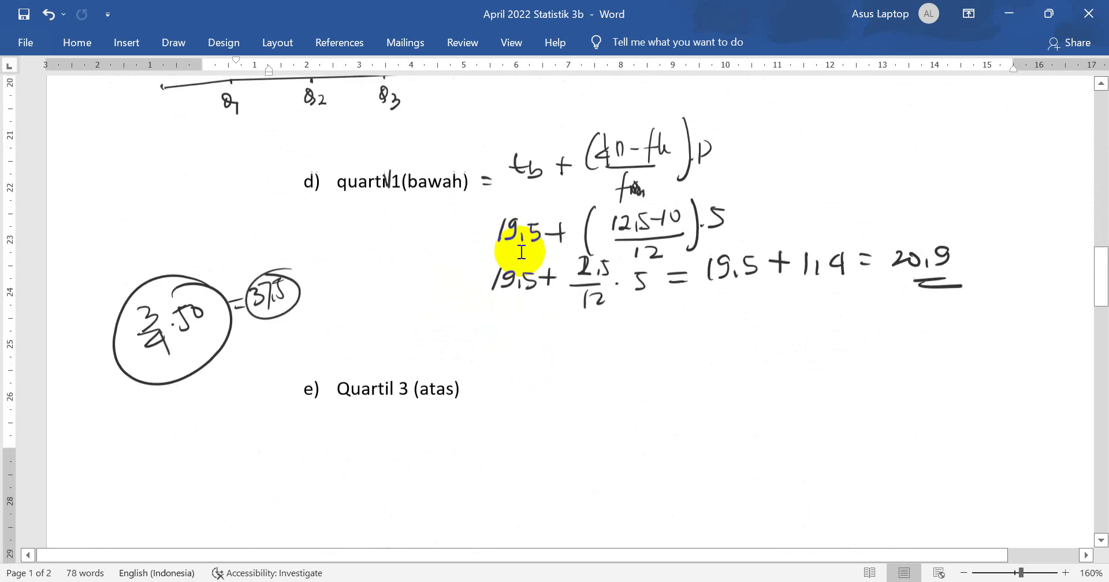
{"action": "scroll", "coordinate": [521, 253], "scroll_direction": "down", "scroll_amount": 3}
{"action": "scroll", "coordinate": [521, 251], "scroll_direction": "down", "scroll_amount": 2}
{"action": "scroll", "coordinate": [521, 251], "scroll_direction": "up", "scroll_amount": 2}
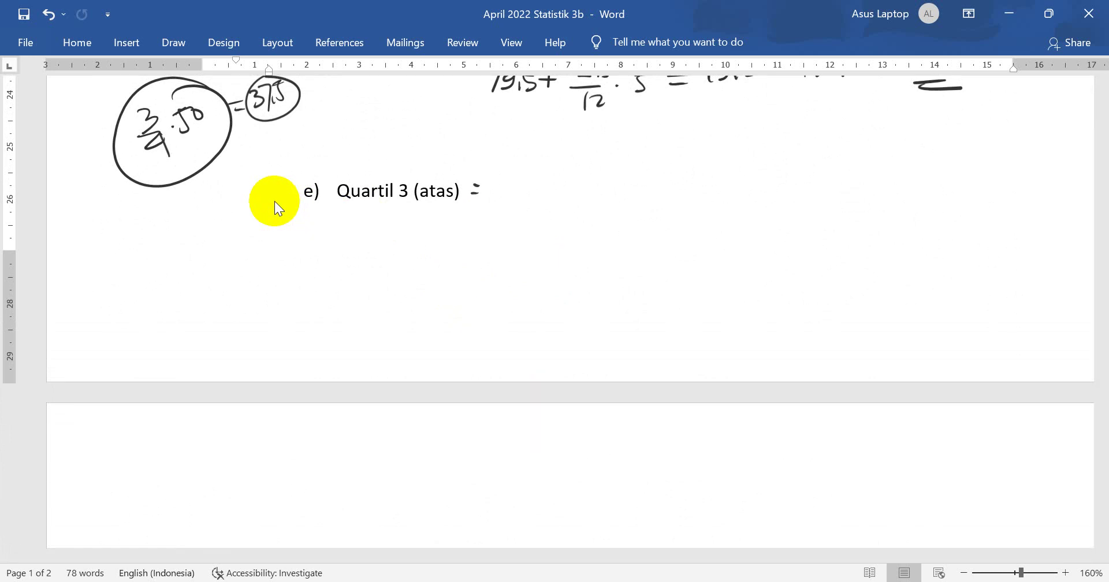
{"action": "mouse_move", "coordinate": [500, 177]}
{"action": "left_mouse_down"}
{"action": "mouse_move", "coordinate": [504, 195]}
{"action": "mouse_move", "coordinate": [559, 172]}
{"action": "mouse_move", "coordinate": [546, 195]}
{"action": "mouse_move", "coordinate": [587, 181]}
{"action": "mouse_move", "coordinate": [571, 194]}
{"action": "left_mouse_up"}
{"action": "left_click_drag", "start_coordinate": [609, 147], "coordinate": [617, 203]}
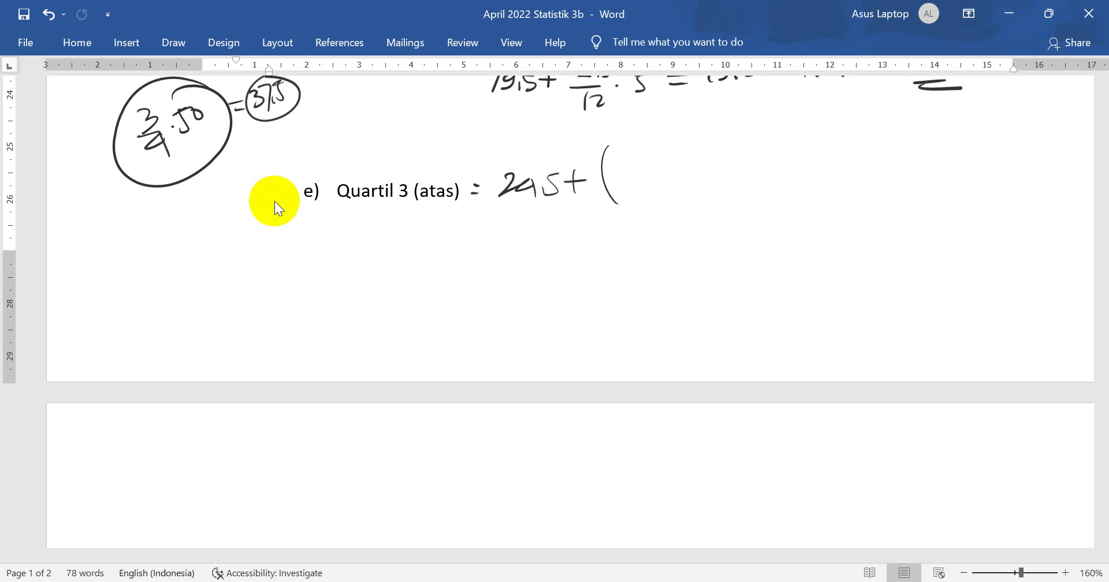
{"action": "mouse_move", "coordinate": [631, 150]}
{"action": "left_mouse_down"}
{"action": "mouse_move", "coordinate": [630, 171]}
{"action": "mouse_move", "coordinate": [655, 151]}
{"action": "mouse_move", "coordinate": [647, 173]}
{"action": "mouse_move", "coordinate": [693, 156]}
{"action": "mouse_move", "coordinate": [742, 161]}
{"action": "left_mouse_up"}
{"action": "left_click", "coordinate": [658, 160]}
{"action": "left_click_drag", "start_coordinate": [634, 179], "coordinate": [735, 169]}
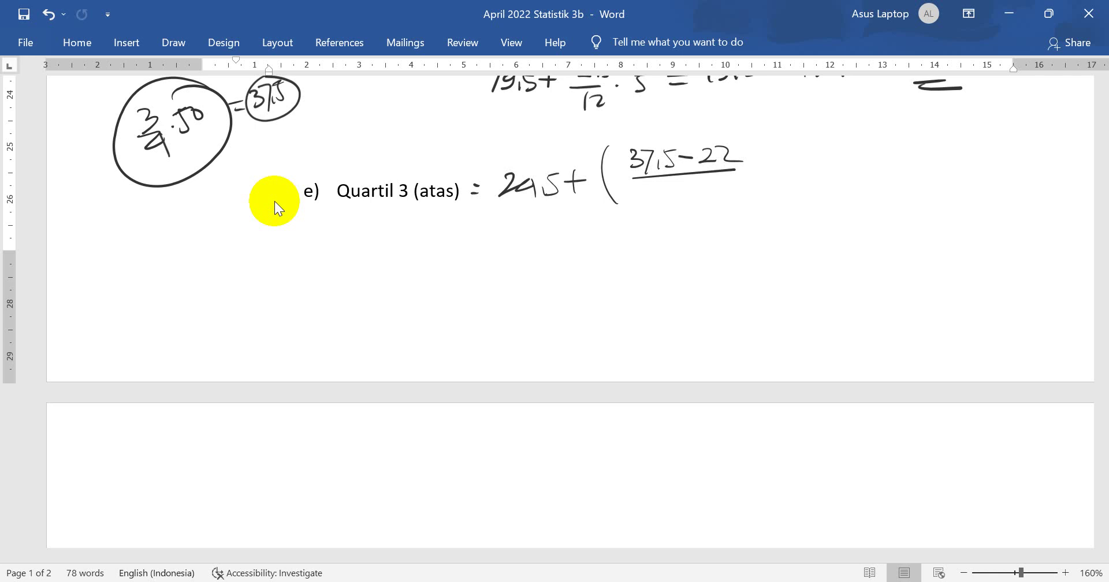
{"action": "mouse_move", "coordinate": [682, 180]}
{"action": "left_mouse_down"}
{"action": "mouse_move", "coordinate": [669, 197]}
{"action": "mouse_move", "coordinate": [689, 188]}
{"action": "left_mouse_up"}
{"action": "left_click_drag", "start_coordinate": [758, 145], "coordinate": [754, 191]}
{"action": "left_click", "coordinate": [769, 168]}
{"action": "mouse_move", "coordinate": [794, 149]}
{"action": "left_mouse_down"}
{"action": "mouse_move", "coordinate": [780, 149]}
{"action": "mouse_move", "coordinate": [780, 168]}
{"action": "left_mouse_up"}
On the next line, write '24,5 + 15,5/16·5 = 24,5 + 4,83'.
{"action": "left_click_drag", "start_coordinate": [517, 223], "coordinate": [544, 229]}
{"action": "mouse_move", "coordinate": [546, 223]}
{"action": "left_mouse_down"}
{"action": "mouse_move", "coordinate": [548, 244]}
{"action": "mouse_move", "coordinate": [593, 231]}
{"action": "left_mouse_up"}
{"action": "left_click_drag", "start_coordinate": [588, 223], "coordinate": [587, 237]}
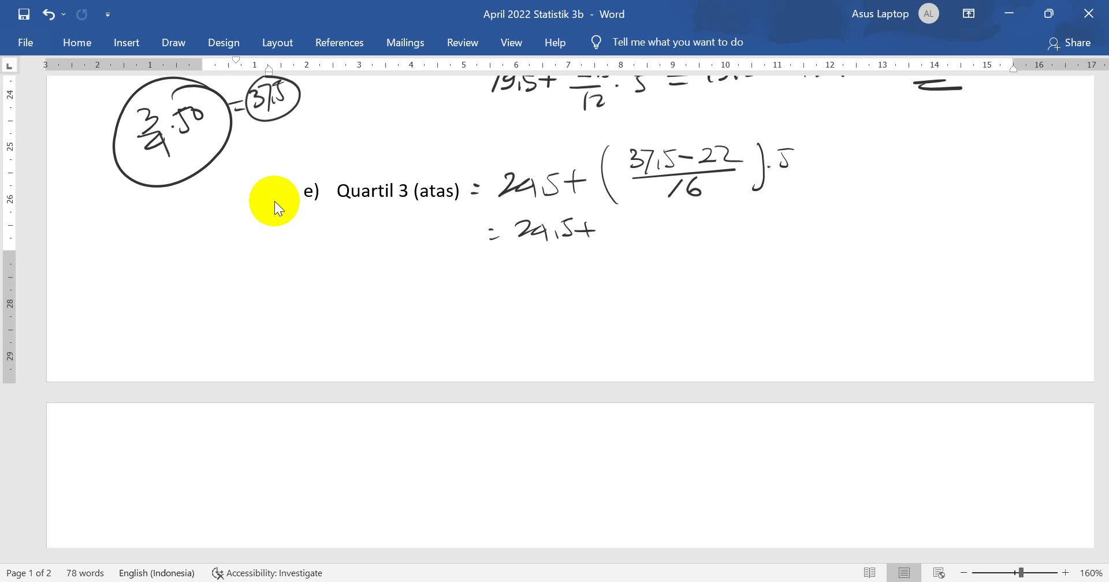
{"action": "mouse_move", "coordinate": [639, 213]}
{"action": "left_mouse_down"}
{"action": "mouse_move", "coordinate": [635, 230]}
{"action": "mouse_move", "coordinate": [663, 230]}
{"action": "mouse_move", "coordinate": [684, 214]}
{"action": "mouse_move", "coordinate": [659, 254]}
{"action": "left_mouse_up"}
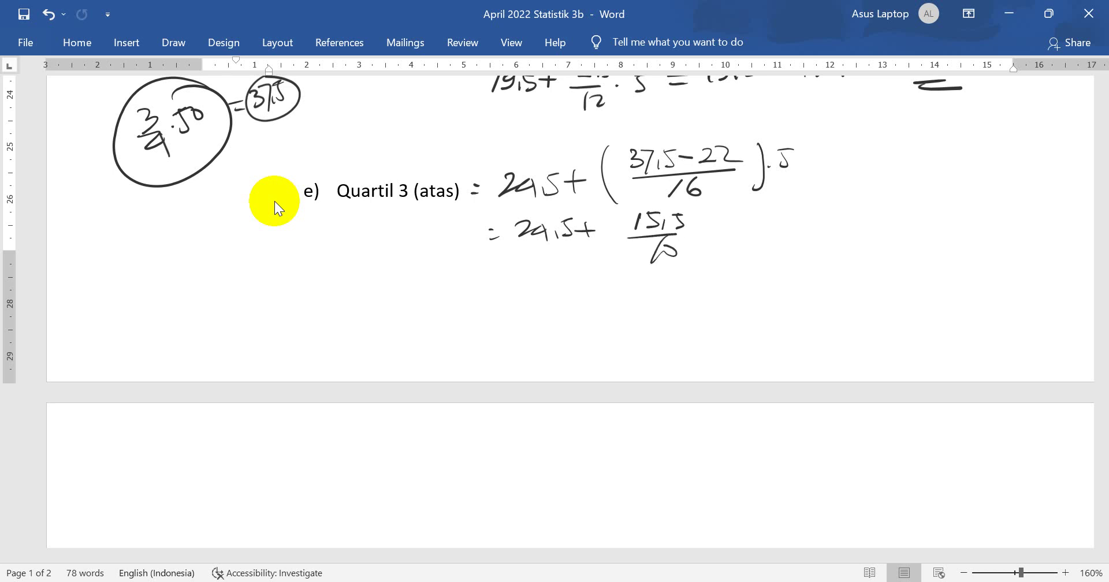
{"action": "left_click", "coordinate": [685, 239]}
{"action": "left_click_drag", "start_coordinate": [720, 221], "coordinate": [702, 222]}
{"action": "mouse_move", "coordinate": [704, 223]}
{"action": "left_mouse_down"}
{"action": "mouse_move", "coordinate": [702, 238]}
{"action": "mouse_move", "coordinate": [766, 224]}
{"action": "left_mouse_up"}
{"action": "left_click_drag", "start_coordinate": [745, 233], "coordinate": [816, 226]}
{"action": "mouse_move", "coordinate": [814, 216]}
{"action": "left_mouse_down"}
{"action": "mouse_move", "coordinate": [819, 233]}
{"action": "mouse_move", "coordinate": [830, 211]}
{"action": "left_mouse_up"}
{"action": "mouse_move", "coordinate": [831, 212]}
{"action": "left_mouse_down"}
{"action": "mouse_move", "coordinate": [828, 230]}
{"action": "mouse_move", "coordinate": [871, 218]}
{"action": "mouse_move", "coordinate": [859, 231]}
{"action": "mouse_move", "coordinate": [911, 228]}
{"action": "mouse_move", "coordinate": [929, 199]}
{"action": "mouse_move", "coordinate": [935, 226]}
{"action": "left_mouse_up"}
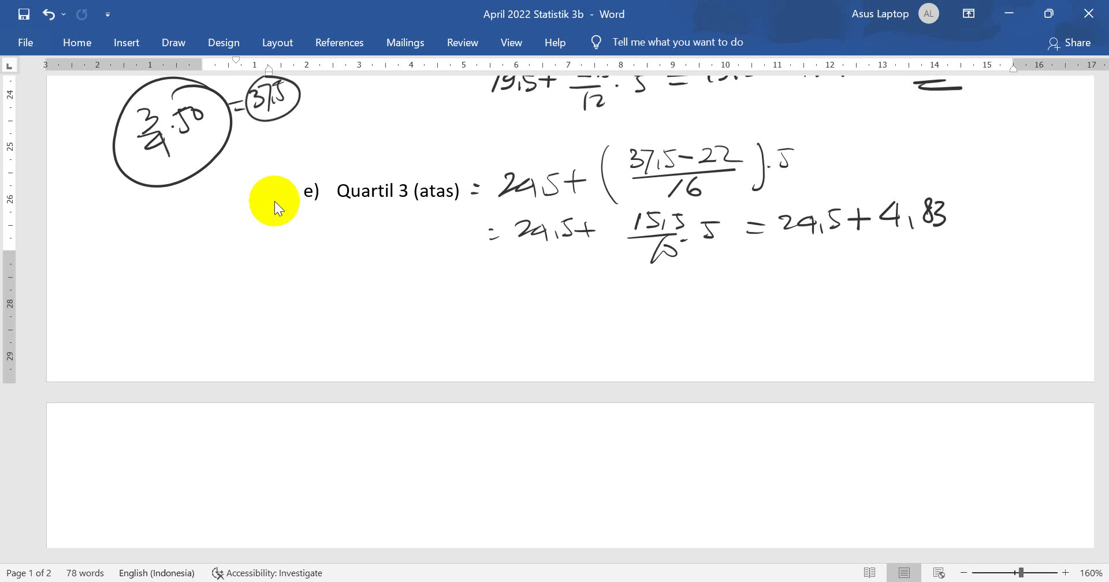
Write the upper-quartile result 29,33 and underline the 'Quartil 3' heading.
{"action": "left_click_drag", "start_coordinate": [772, 261], "coordinate": [783, 263]}
{"action": "left_click_drag", "start_coordinate": [774, 271], "coordinate": [815, 272]}
{"action": "mouse_move", "coordinate": [832, 257]}
{"action": "left_mouse_down"}
{"action": "mouse_move", "coordinate": [820, 281]}
{"action": "mouse_move", "coordinate": [884, 282]}
{"action": "left_mouse_up"}
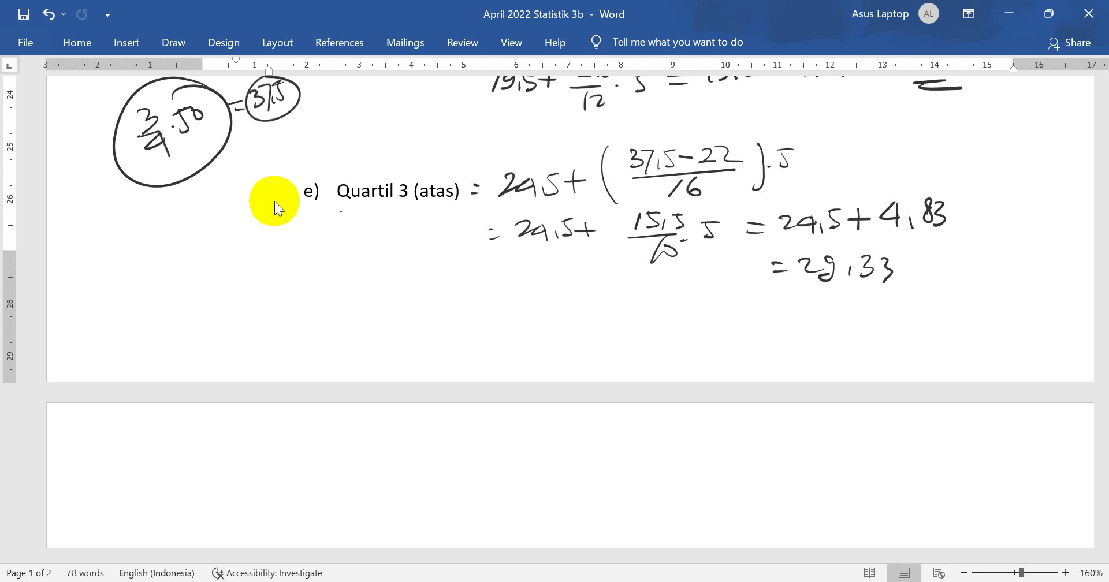
{"action": "left_click_drag", "start_coordinate": [341, 212], "coordinate": [419, 197]}
After 'Interquartil', write '= Q3 − Q1 = 25,33 − 20,9'.
{"action": "scroll", "coordinate": [276, 201], "scroll_direction": "down", "scroll_amount": 3}
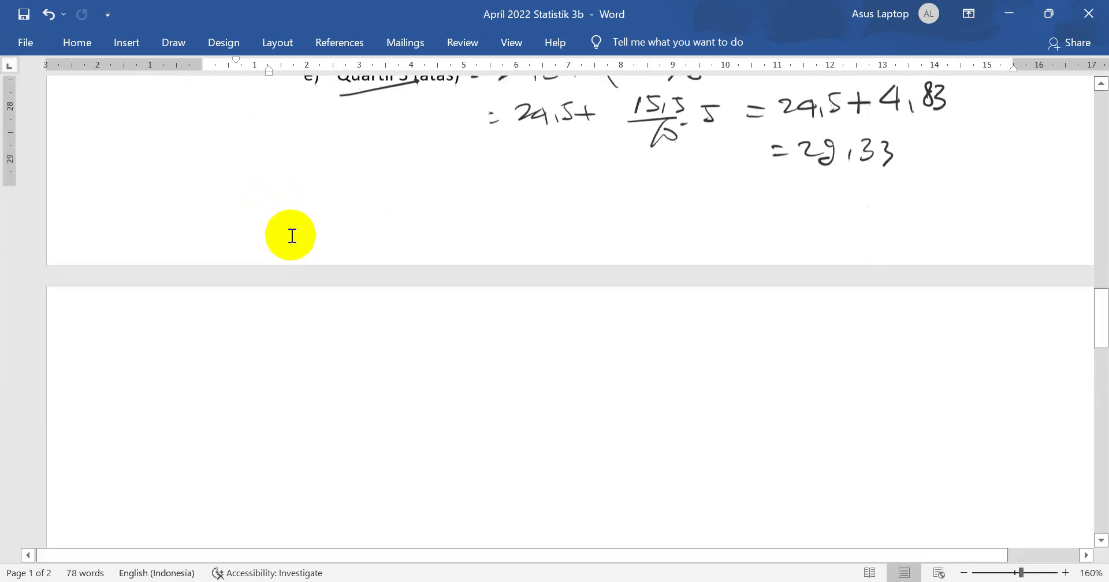
{"action": "scroll", "coordinate": [290, 235], "scroll_direction": "down", "scroll_amount": 4}
{"action": "scroll", "coordinate": [322, 241], "scroll_direction": "down", "scroll_amount": 3}
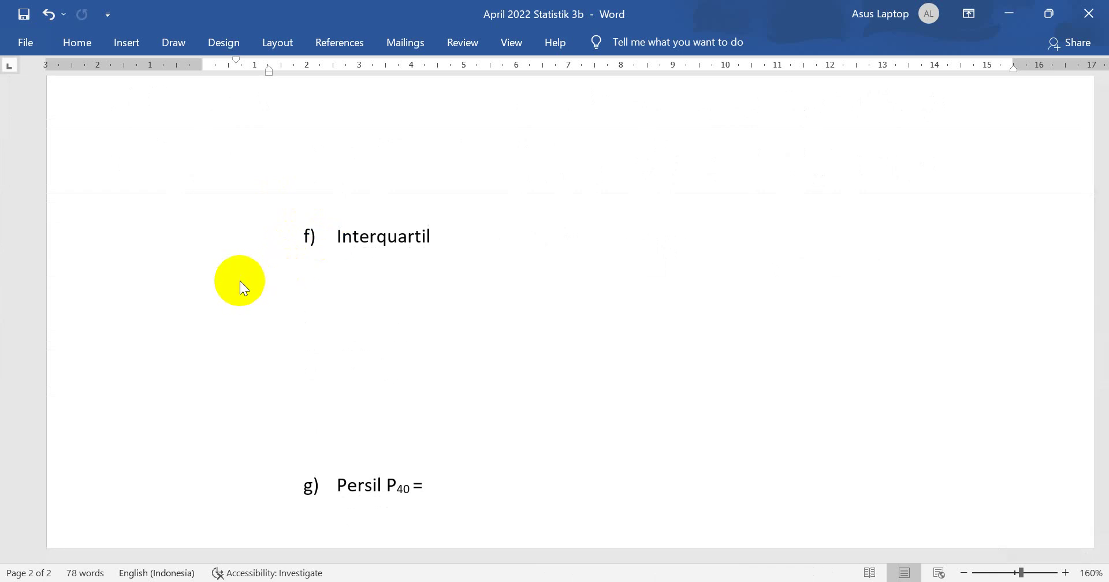
{"action": "mouse_move", "coordinate": [450, 227]}
{"action": "left_mouse_down"}
{"action": "mouse_move", "coordinate": [513, 245]}
{"action": "mouse_move", "coordinate": [504, 253]}
{"action": "mouse_move", "coordinate": [534, 228]}
{"action": "mouse_move", "coordinate": [564, 250]}
{"action": "left_mouse_up"}
{"action": "left_click_drag", "start_coordinate": [574, 222], "coordinate": [581, 221]}
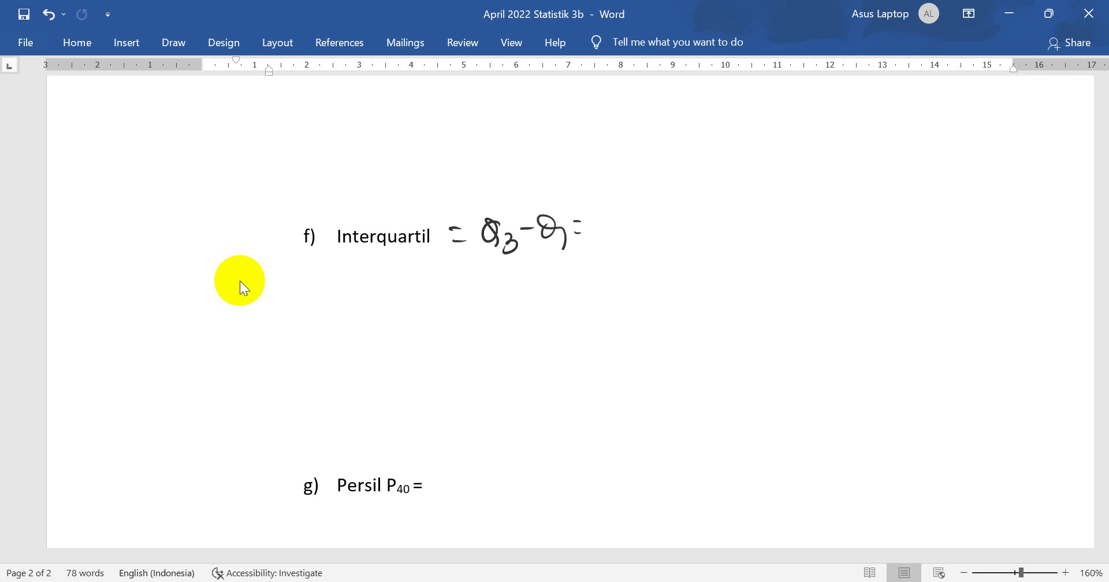
{"action": "mouse_move", "coordinate": [604, 218]}
{"action": "left_mouse_down"}
{"action": "mouse_move", "coordinate": [627, 234]}
{"action": "mouse_move", "coordinate": [639, 215]}
{"action": "mouse_move", "coordinate": [645, 242]}
{"action": "left_mouse_up"}
{"action": "mouse_move", "coordinate": [660, 219]}
{"action": "left_mouse_down"}
{"action": "mouse_move", "coordinate": [661, 237]}
{"action": "mouse_move", "coordinate": [694, 228]}
{"action": "mouse_move", "coordinate": [683, 237]}
{"action": "left_mouse_up"}
{"action": "mouse_move", "coordinate": [704, 222]}
{"action": "left_mouse_down"}
{"action": "mouse_move", "coordinate": [769, 229]}
{"action": "mouse_move", "coordinate": [766, 218]}
{"action": "left_mouse_up"}
{"action": "mouse_move", "coordinate": [781, 223]}
{"action": "left_mouse_down"}
{"action": "mouse_move", "coordinate": [795, 210]}
{"action": "mouse_move", "coordinate": [781, 232]}
{"action": "left_mouse_up"}
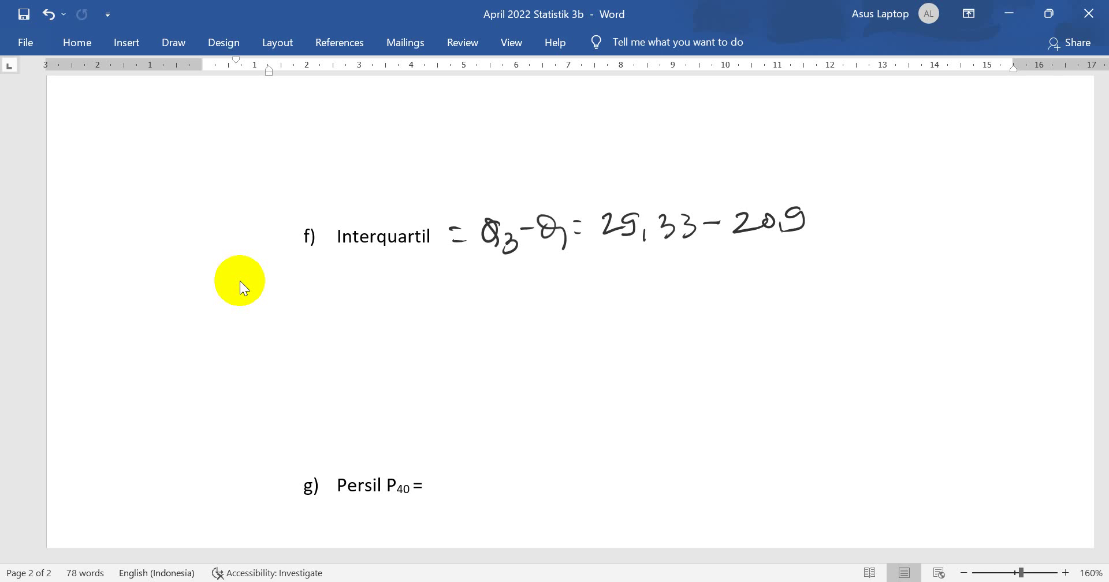
Write the result '= 8,43' on the line below and underline it.
{"action": "left_click_drag", "start_coordinate": [598, 267], "coordinate": [611, 272]}
{"action": "mouse_move", "coordinate": [603, 279]}
{"action": "left_mouse_down"}
{"action": "mouse_move", "coordinate": [652, 261]}
{"action": "mouse_move", "coordinate": [675, 280]}
{"action": "mouse_move", "coordinate": [722, 270]}
{"action": "mouse_move", "coordinate": [714, 283]}
{"action": "left_mouse_up"}
{"action": "left_click_drag", "start_coordinate": [698, 296], "coordinate": [745, 297]}
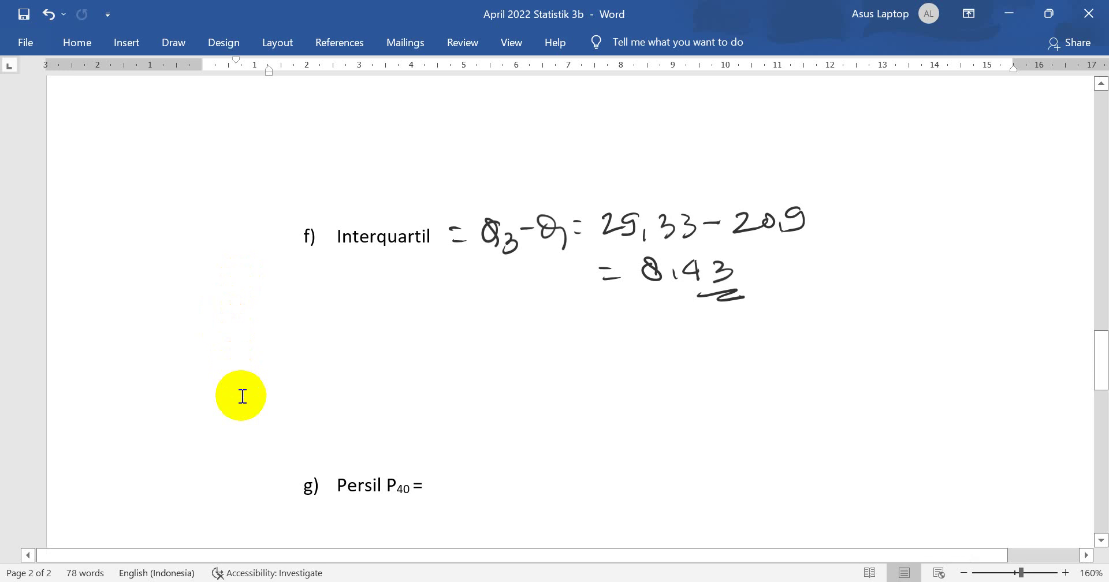
{"action": "scroll", "coordinate": [461, 412], "scroll_direction": "down", "scroll_amount": 2}
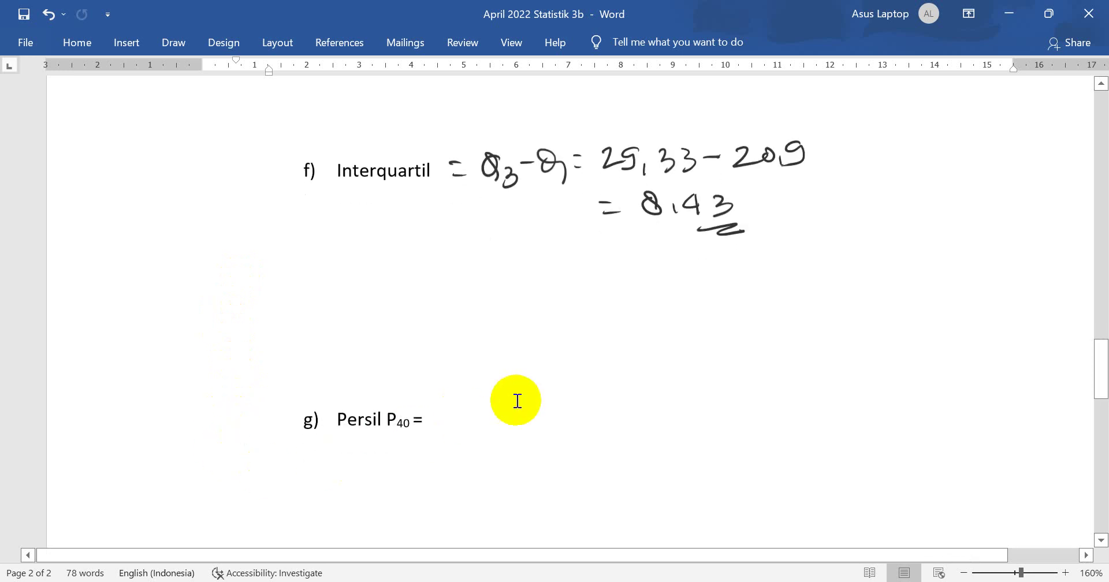
{"action": "scroll", "coordinate": [517, 401], "scroll_direction": "down", "scroll_amount": 2}
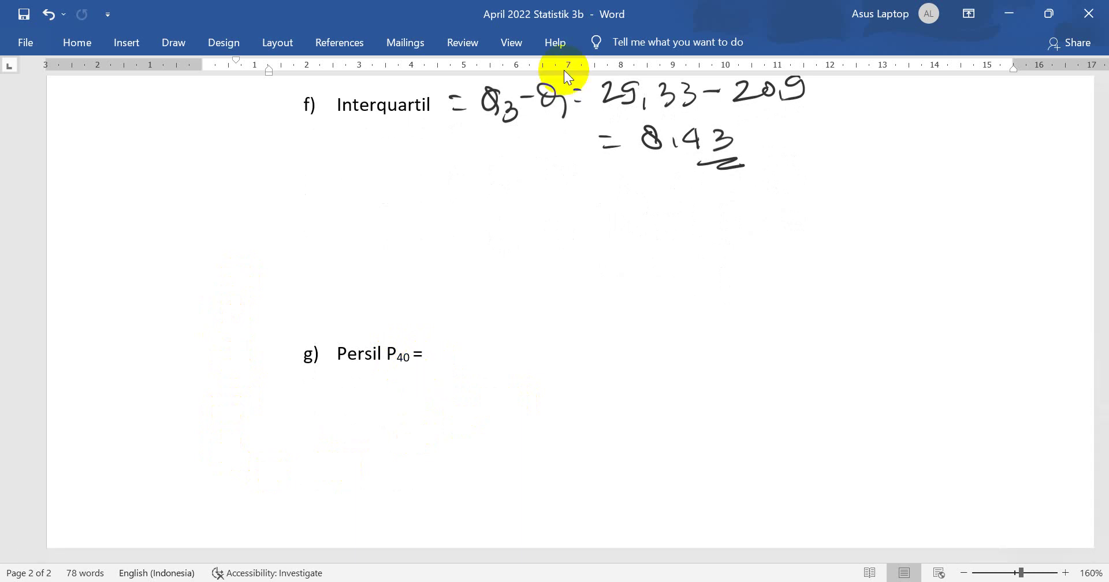
In the margin, write P40 = 40/100 · 50, cancel 50 against 100 to 2, and circle p = 20.
{"action": "mouse_move", "coordinate": [153, 257]}
{"action": "left_mouse_down"}
{"action": "mouse_move", "coordinate": [166, 296]}
{"action": "mouse_move", "coordinate": [184, 276]}
{"action": "mouse_move", "coordinate": [194, 300]}
{"action": "mouse_move", "coordinate": [208, 252]}
{"action": "left_mouse_up"}
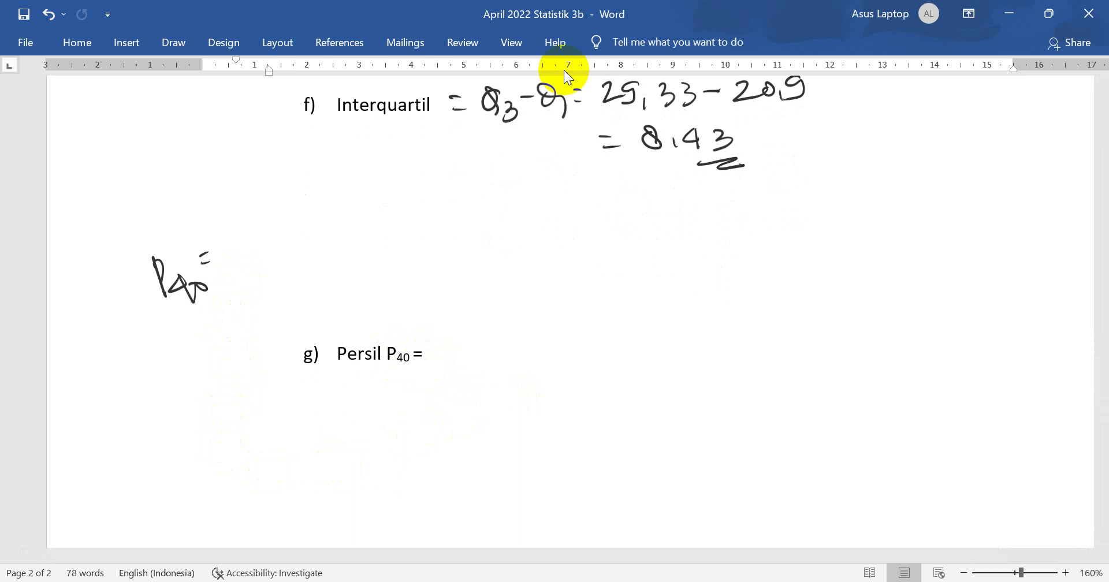
{"action": "mouse_move", "coordinate": [229, 203]}
{"action": "left_mouse_down"}
{"action": "mouse_move", "coordinate": [247, 220]}
{"action": "mouse_move", "coordinate": [242, 231]}
{"action": "mouse_move", "coordinate": [256, 204]}
{"action": "mouse_move", "coordinate": [270, 224]}
{"action": "left_mouse_up"}
{"action": "left_click_drag", "start_coordinate": [253, 244], "coordinate": [251, 261]}
{"action": "left_click_drag", "start_coordinate": [267, 237], "coordinate": [274, 234]}
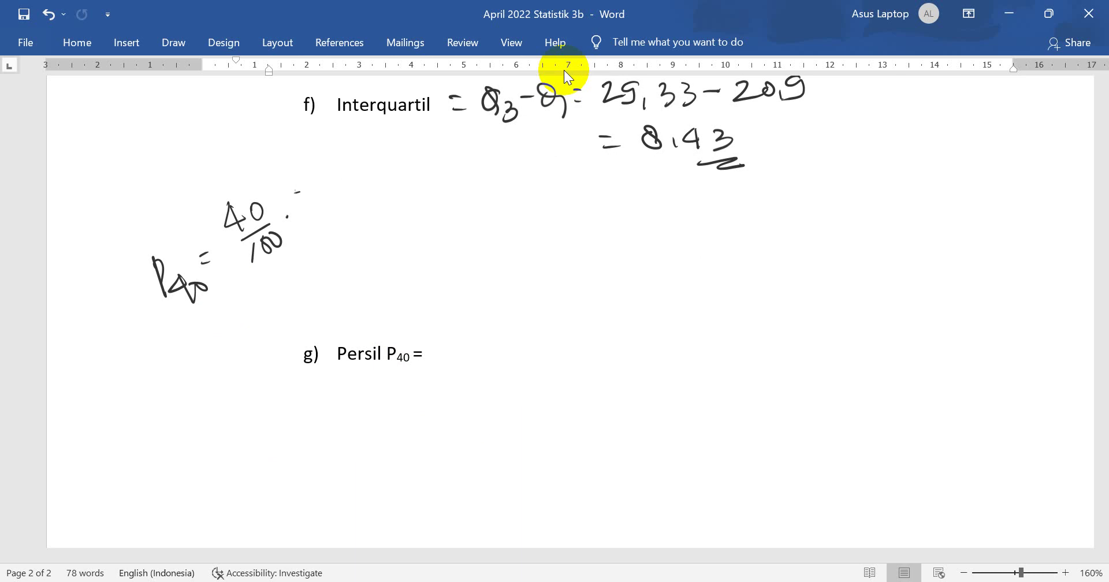
{"action": "mouse_move", "coordinate": [295, 192]}
{"action": "left_mouse_down"}
{"action": "mouse_move", "coordinate": [293, 212]}
{"action": "mouse_move", "coordinate": [320, 192]}
{"action": "mouse_move", "coordinate": [260, 258]}
{"action": "left_mouse_up"}
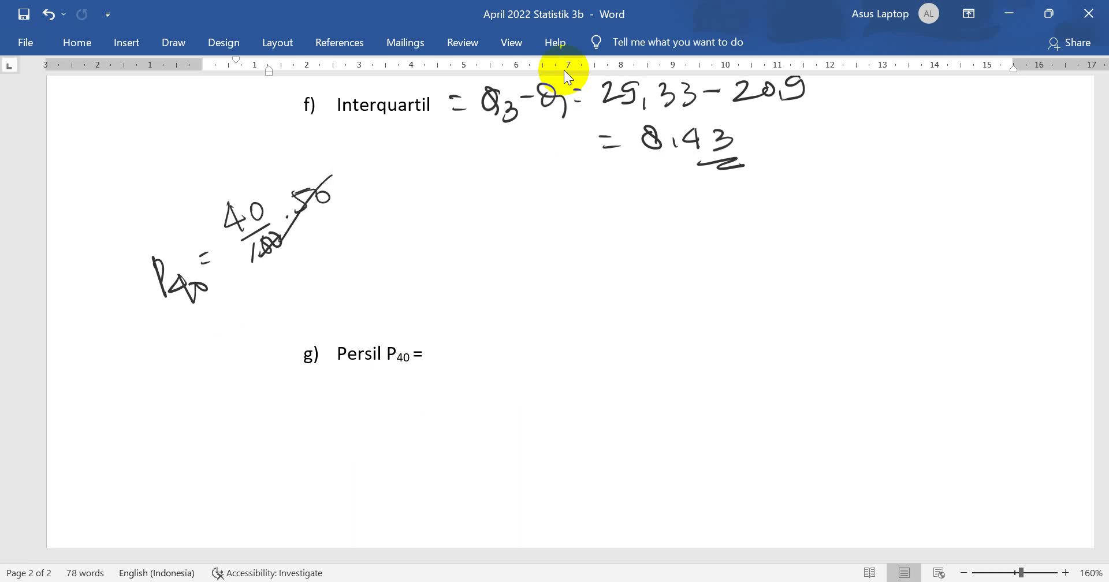
{"action": "left_click_drag", "start_coordinate": [295, 225], "coordinate": [307, 230]}
{"action": "mouse_move", "coordinate": [242, 290]}
{"action": "left_mouse_down"}
{"action": "mouse_move", "coordinate": [246, 307]}
{"action": "mouse_move", "coordinate": [300, 261]}
{"action": "mouse_move", "coordinate": [314, 283]}
{"action": "left_mouse_up"}
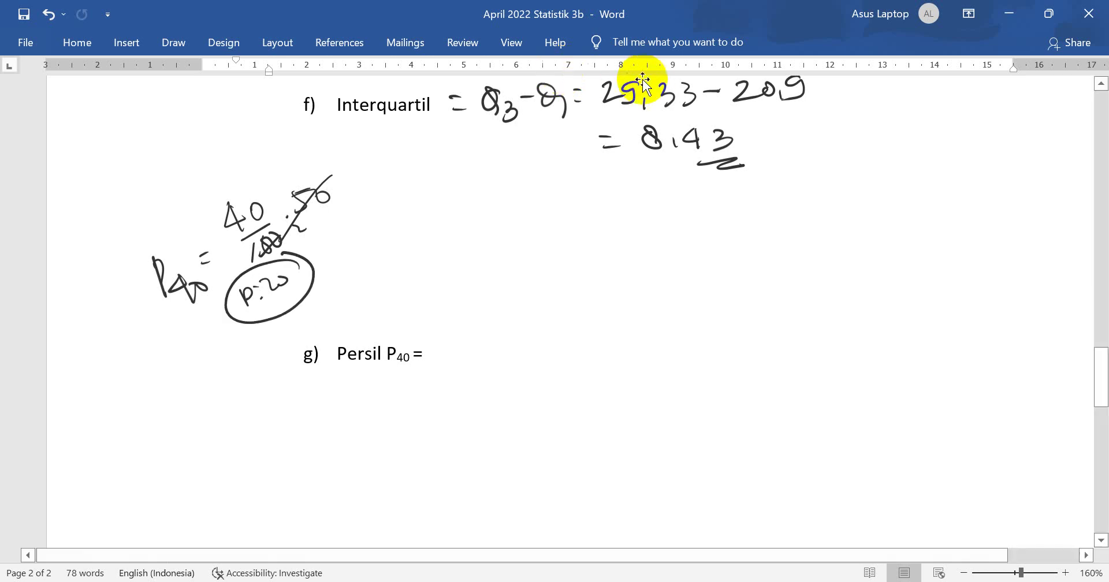
{"action": "scroll", "coordinate": [648, 79], "scroll_direction": "up", "scroll_amount": 5}
{"action": "scroll", "coordinate": [649, 79], "scroll_direction": "up", "scroll_amount": 5}
{"action": "scroll", "coordinate": [648, 79], "scroll_direction": "up", "scroll_amount": 4}
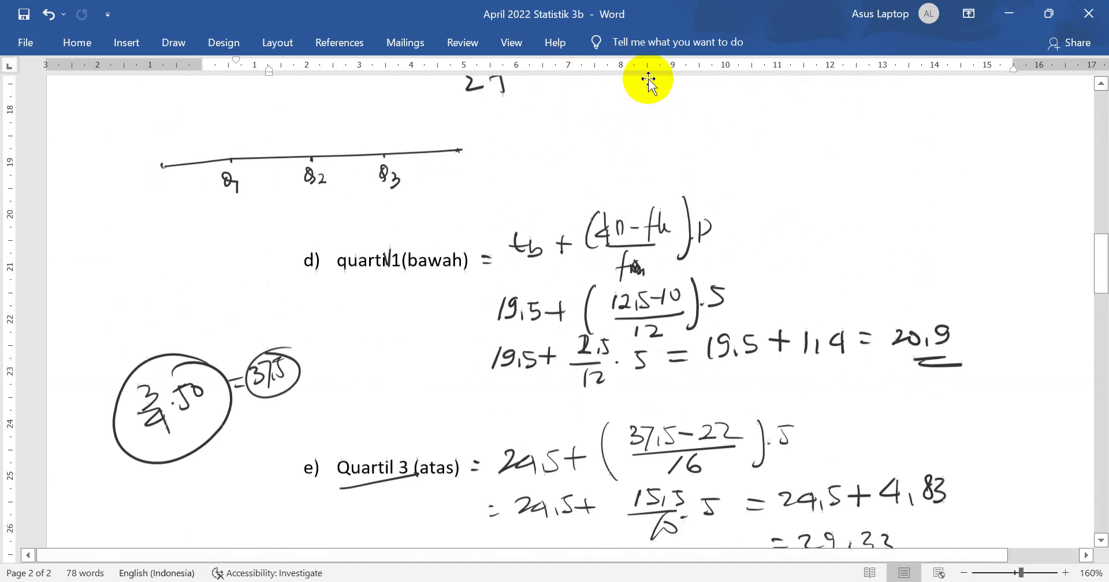
{"action": "scroll", "coordinate": [649, 79], "scroll_direction": "up", "scroll_amount": 5}
{"action": "scroll", "coordinate": [649, 79], "scroll_direction": "up", "scroll_amount": 2}
{"action": "scroll", "coordinate": [650, 79], "scroll_direction": "up", "scroll_amount": 5}
{"action": "scroll", "coordinate": [650, 79], "scroll_direction": "up", "scroll_amount": 4}
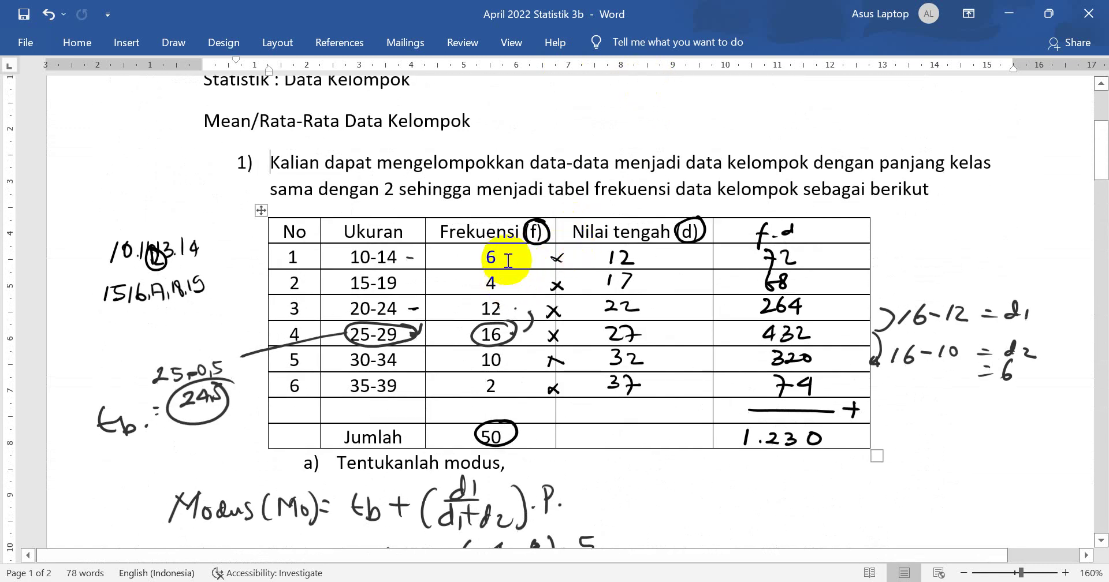
{"action": "left_click", "coordinate": [505, 278]}
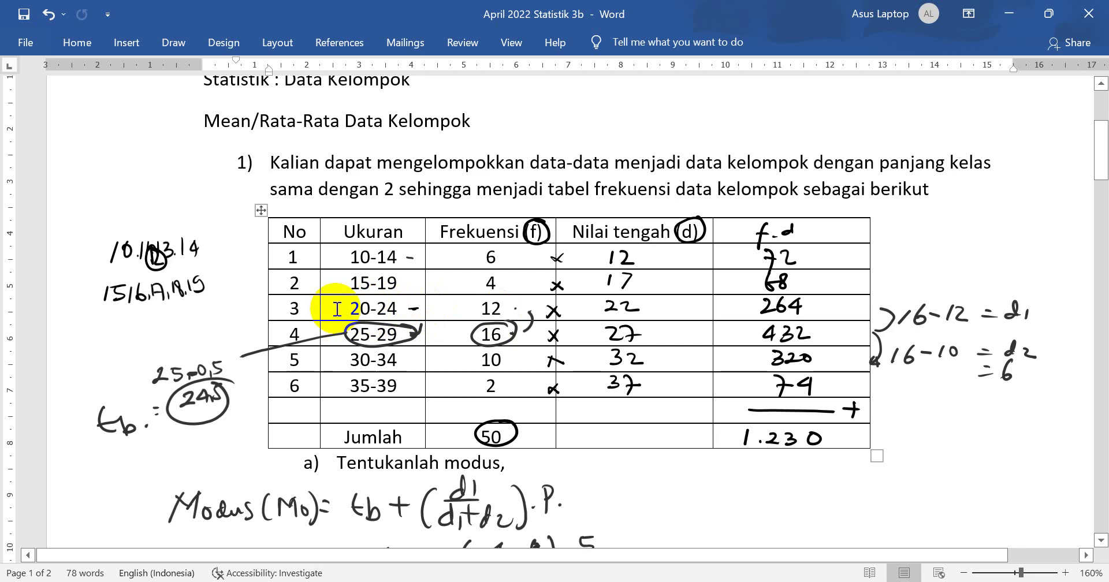
{"action": "scroll", "coordinate": [674, 300], "scroll_direction": "down", "scroll_amount": 1}
{"action": "scroll", "coordinate": [674, 300], "scroll_direction": "down", "scroll_amount": 7}
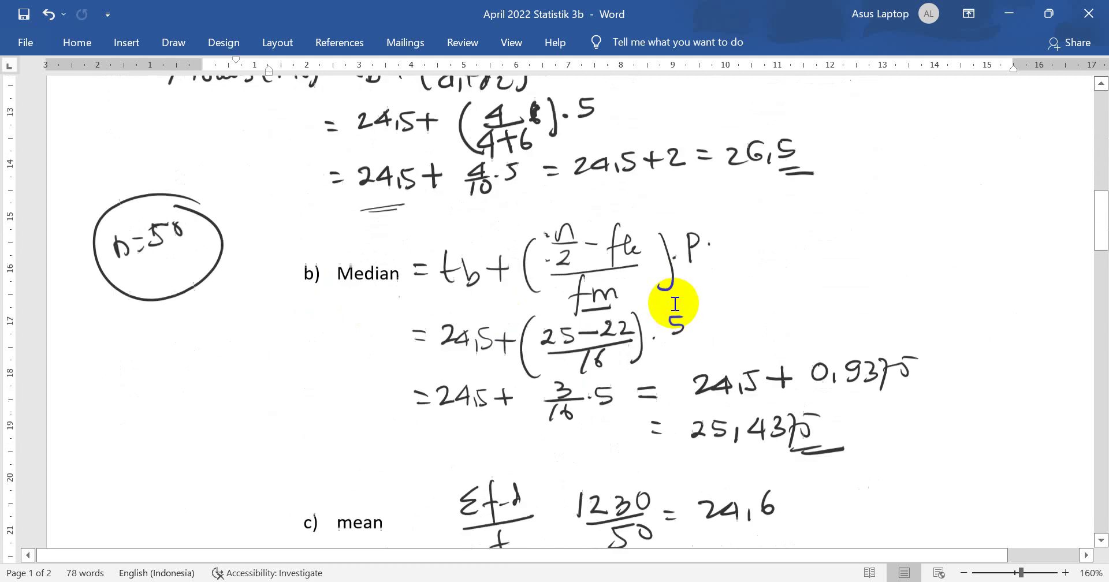
{"action": "scroll", "coordinate": [676, 305], "scroll_direction": "down", "scroll_amount": 7}
{"action": "scroll", "coordinate": [676, 304], "scroll_direction": "down", "scroll_amount": 7}
{"action": "scroll", "coordinate": [676, 304], "scroll_direction": "down", "scroll_amount": 5}
{"action": "scroll", "coordinate": [676, 302], "scroll_direction": "down", "scroll_amount": 3}
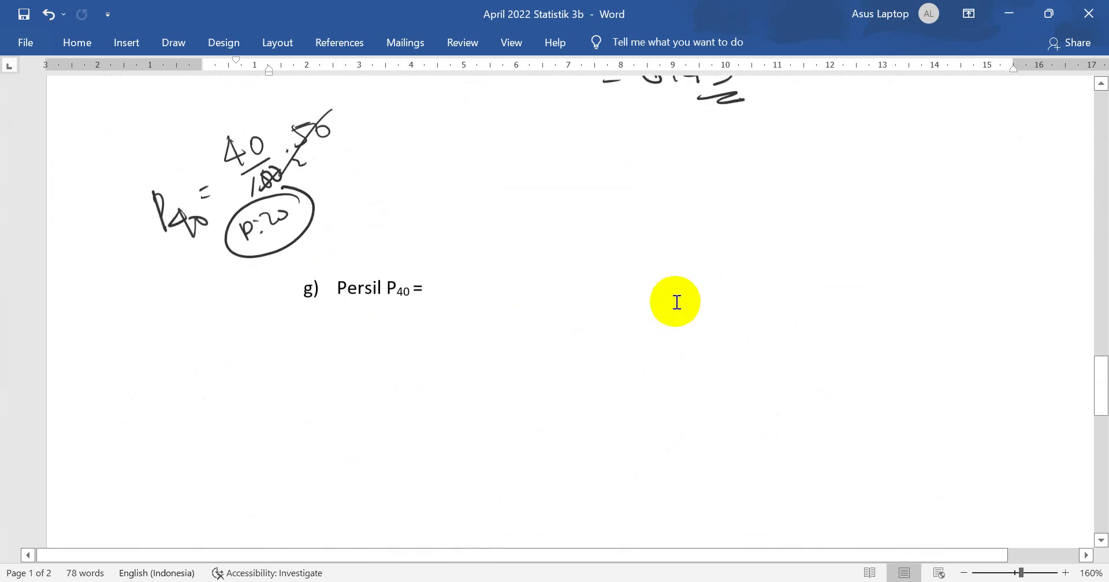
{"action": "scroll", "coordinate": [676, 301], "scroll_direction": "down", "scroll_amount": 1}
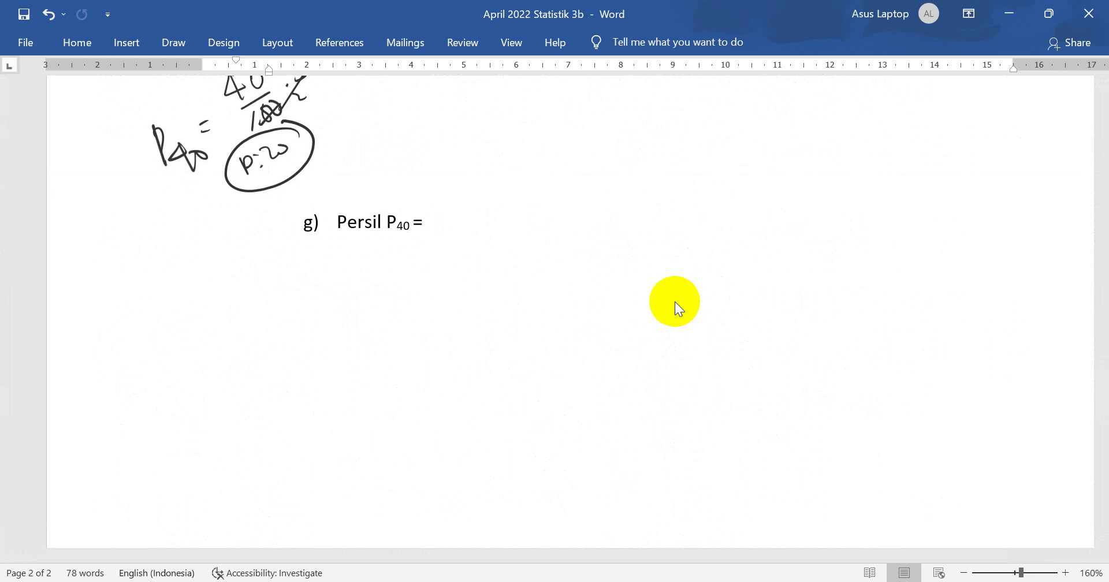
Ink the first line of the P40 formula: 19,5 + ((40−10)/12)·5.
{"action": "mouse_move", "coordinate": [453, 202]}
{"action": "left_mouse_down"}
{"action": "mouse_move", "coordinate": [451, 226]}
{"action": "mouse_move", "coordinate": [528, 213]}
{"action": "mouse_move", "coordinate": [523, 221]}
{"action": "left_mouse_up"}
{"action": "mouse_move", "coordinate": [556, 181]}
{"action": "left_mouse_down"}
{"action": "mouse_move", "coordinate": [557, 227]}
{"action": "mouse_move", "coordinate": [591, 192]}
{"action": "left_mouse_up"}
{"action": "mouse_move", "coordinate": [586, 177]}
{"action": "left_mouse_down"}
{"action": "mouse_move", "coordinate": [586, 201]}
{"action": "mouse_move", "coordinate": [603, 185]}
{"action": "mouse_move", "coordinate": [631, 195]}
{"action": "mouse_move", "coordinate": [647, 180]}
{"action": "mouse_move", "coordinate": [666, 201]}
{"action": "left_mouse_up"}
{"action": "mouse_move", "coordinate": [578, 213]}
{"action": "left_mouse_down"}
{"action": "mouse_move", "coordinate": [644, 204]}
{"action": "mouse_move", "coordinate": [615, 237]}
{"action": "left_mouse_up"}
{"action": "left_click_drag", "start_coordinate": [629, 223], "coordinate": [650, 236]}
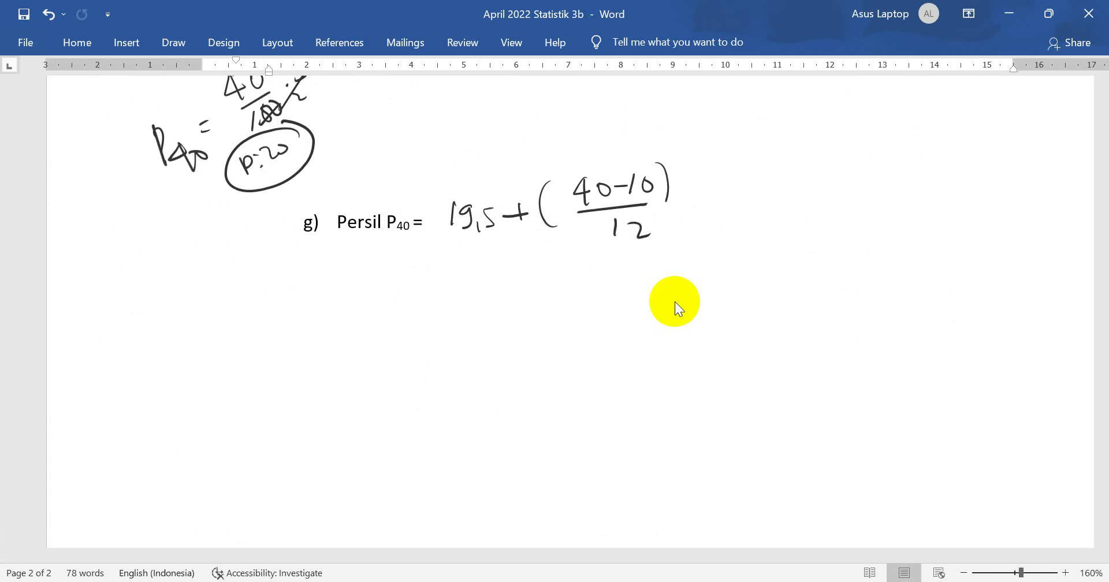
{"action": "left_click", "coordinate": [684, 202]}
{"action": "left_click", "coordinate": [700, 183]}
{"action": "left_click_drag", "start_coordinate": [701, 184], "coordinate": [717, 181]}
{"action": "left_click_drag", "start_coordinate": [702, 188], "coordinate": [701, 202]}
Begin the second line with '= 19,5' and correct the numerator from 40 to 20.
{"action": "left_click_drag", "start_coordinate": [435, 285], "coordinate": [445, 283]}
{"action": "left_click_drag", "start_coordinate": [435, 298], "coordinate": [460, 298]}
{"action": "mouse_move", "coordinate": [469, 281]}
{"action": "left_mouse_down"}
{"action": "mouse_move", "coordinate": [479, 276]}
{"action": "mouse_move", "coordinate": [473, 299]}
{"action": "mouse_move", "coordinate": [494, 298]}
{"action": "left_mouse_up"}
{"action": "mouse_move", "coordinate": [511, 273]}
{"action": "left_mouse_down"}
{"action": "mouse_move", "coordinate": [501, 276]}
{"action": "mouse_move", "coordinate": [503, 299]}
{"action": "mouse_move", "coordinate": [549, 282]}
{"action": "mouse_move", "coordinate": [539, 298]}
{"action": "left_mouse_up"}
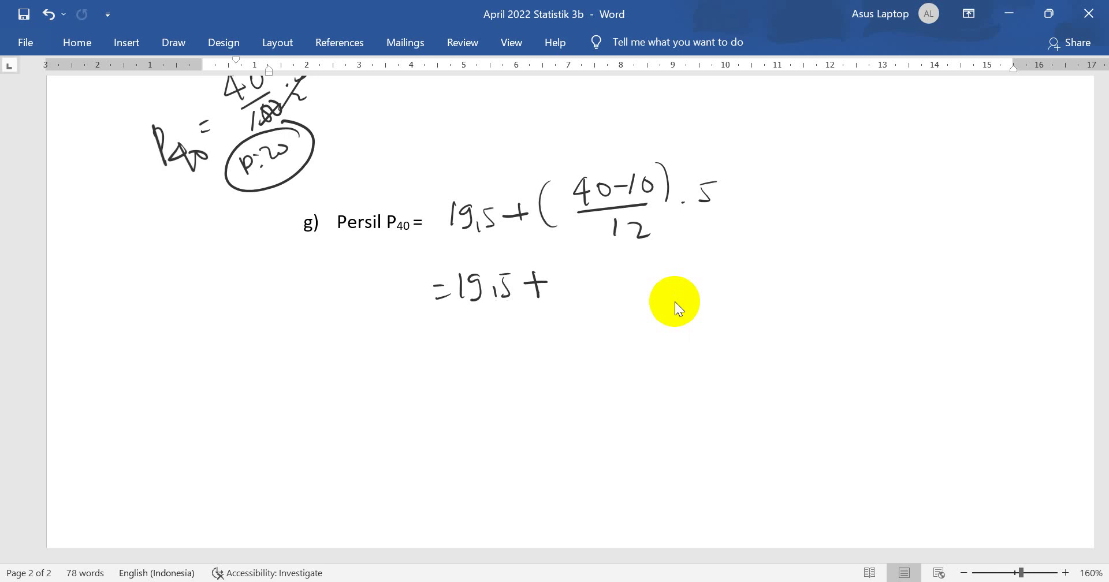
{"action": "mouse_move", "coordinate": [572, 184]}
{"action": "left_mouse_down"}
{"action": "mouse_move", "coordinate": [594, 204]}
{"action": "mouse_move", "coordinate": [601, 184]}
{"action": "left_mouse_up"}
{"action": "mouse_move", "coordinate": [572, 266]}
{"action": "left_mouse_down"}
{"action": "mouse_move", "coordinate": [580, 280]}
{"action": "mouse_move", "coordinate": [601, 258]}
{"action": "mouse_move", "coordinate": [594, 269]}
{"action": "mouse_move", "coordinate": [616, 279]}
{"action": "mouse_move", "coordinate": [585, 315]}
{"action": "mouse_move", "coordinate": [607, 313]}
{"action": "left_mouse_up"}
Continue the second line with (10/12)·5 = 19,5 + 4,17.
{"action": "left_click", "coordinate": [623, 278]}
{"action": "mouse_move", "coordinate": [649, 260]}
{"action": "left_mouse_down"}
{"action": "mouse_move", "coordinate": [637, 281]}
{"action": "mouse_move", "coordinate": [671, 264]}
{"action": "mouse_move", "coordinate": [705, 277]}
{"action": "left_mouse_up"}
{"action": "mouse_move", "coordinate": [733, 252]}
{"action": "left_mouse_down"}
{"action": "mouse_move", "coordinate": [720, 276]}
{"action": "mouse_move", "coordinate": [741, 275]}
{"action": "left_mouse_up"}
{"action": "mouse_move", "coordinate": [753, 249]}
{"action": "left_mouse_down"}
{"action": "mouse_move", "coordinate": [747, 273]}
{"action": "mouse_move", "coordinate": [830, 255]}
{"action": "mouse_move", "coordinate": [822, 267]}
{"action": "left_mouse_up"}
{"action": "mouse_move", "coordinate": [832, 255]}
{"action": "left_mouse_down"}
{"action": "mouse_move", "coordinate": [832, 267]}
{"action": "mouse_move", "coordinate": [865, 271]}
{"action": "mouse_move", "coordinate": [839, 267]}
{"action": "left_mouse_up"}
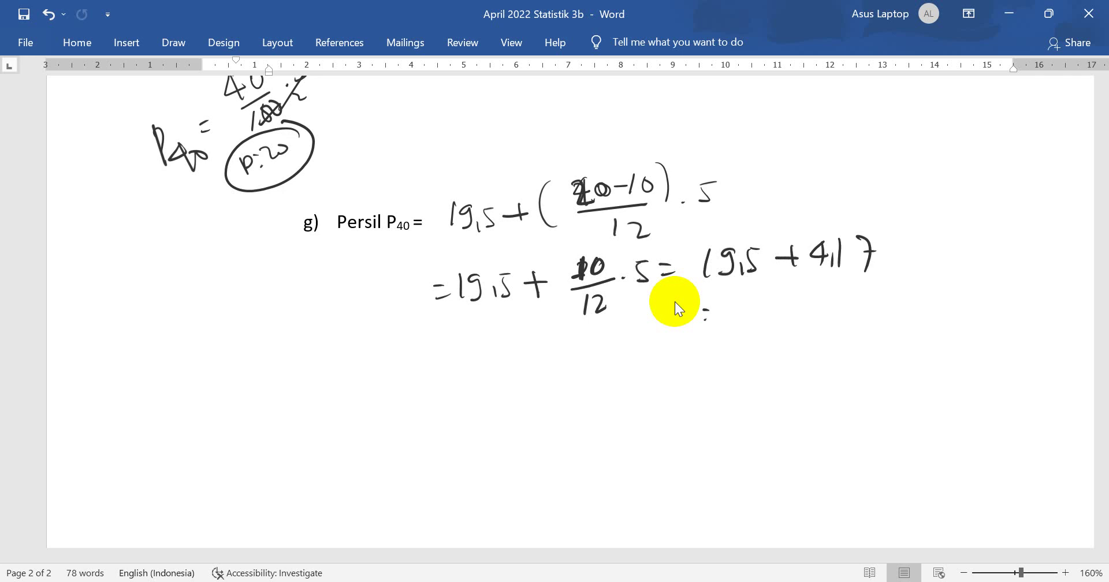
Write the final result '= 23,67' and underline it.
{"action": "mouse_move", "coordinate": [731, 306]}
{"action": "left_mouse_down"}
{"action": "mouse_move", "coordinate": [746, 324]}
{"action": "mouse_move", "coordinate": [781, 312]}
{"action": "mouse_move", "coordinate": [767, 322]}
{"action": "mouse_move", "coordinate": [790, 329]}
{"action": "left_mouse_up"}
{"action": "mouse_move", "coordinate": [831, 292]}
{"action": "left_mouse_down"}
{"action": "mouse_move", "coordinate": [818, 309]}
{"action": "mouse_move", "coordinate": [858, 332]}
{"action": "left_mouse_up"}
{"action": "mouse_move", "coordinate": [819, 351]}
{"action": "left_mouse_down"}
{"action": "mouse_move", "coordinate": [875, 345]}
{"action": "mouse_move", "coordinate": [840, 336]}
{"action": "mouse_move", "coordinate": [875, 345]}
{"action": "left_mouse_up"}
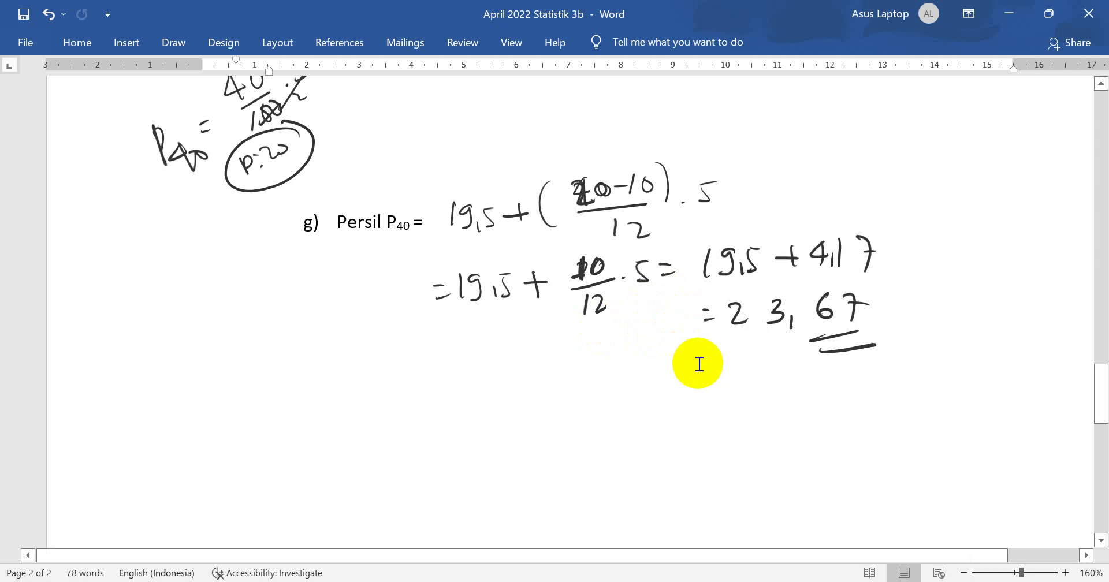
{"action": "scroll", "coordinate": [699, 364], "scroll_direction": "up", "scroll_amount": 5}
{"action": "scroll", "coordinate": [694, 363], "scroll_direction": "up", "scroll_amount": 5}
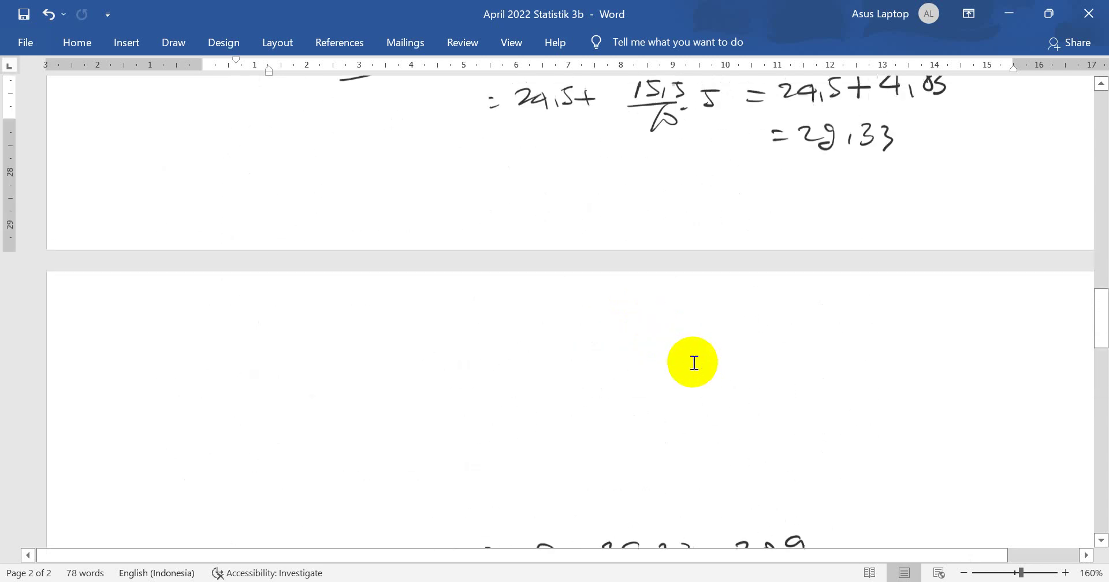
{"action": "scroll", "coordinate": [693, 363], "scroll_direction": "up", "scroll_amount": 6}
{"action": "scroll", "coordinate": [693, 363], "scroll_direction": "up", "scroll_amount": 2}
{"action": "scroll", "coordinate": [693, 363], "scroll_direction": "up", "scroll_amount": 3}
{"action": "scroll", "coordinate": [694, 362], "scroll_direction": "up", "scroll_amount": 3}
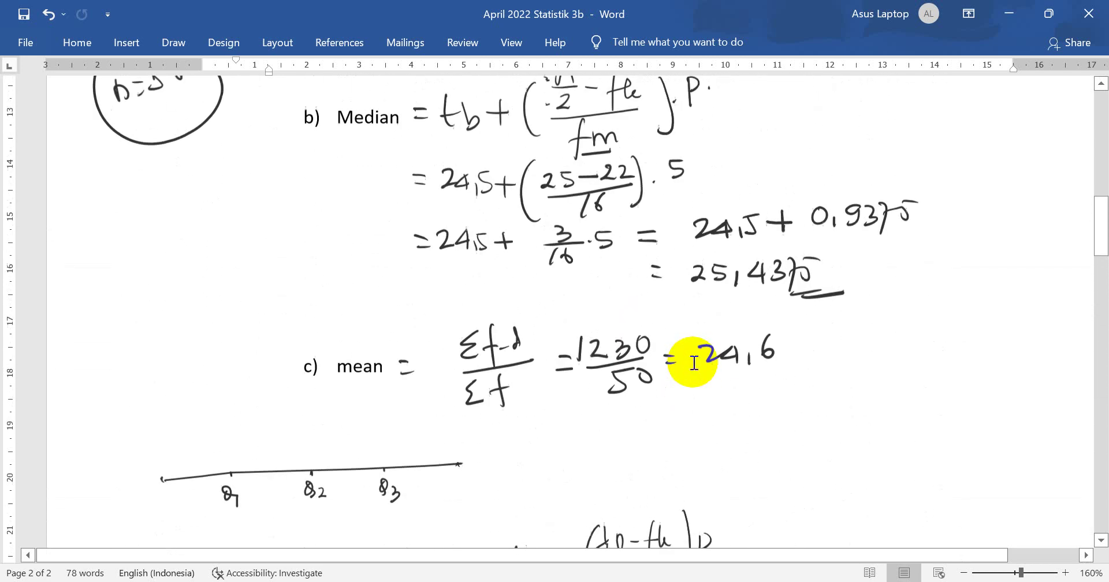
{"action": "scroll", "coordinate": [694, 362], "scroll_direction": "down", "scroll_amount": 4}
{"action": "scroll", "coordinate": [693, 363], "scroll_direction": "down", "scroll_amount": 2}
{"action": "scroll", "coordinate": [694, 363], "scroll_direction": "down", "scroll_amount": 6}
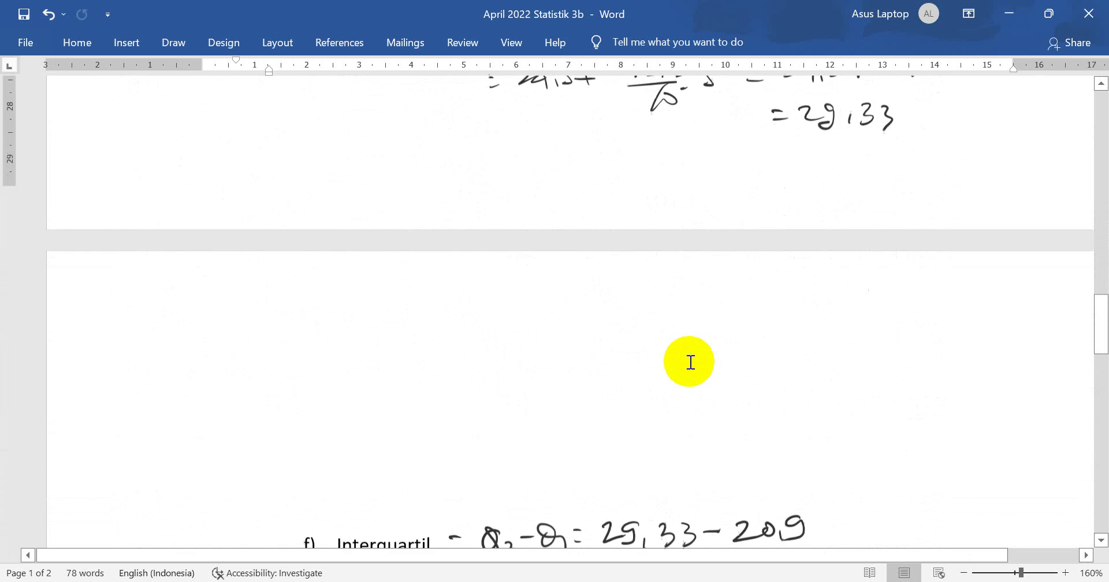
{"action": "scroll", "coordinate": [694, 362], "scroll_direction": "down", "scroll_amount": 3}
{"action": "scroll", "coordinate": [690, 362], "scroll_direction": "down", "scroll_amount": 2}
{"action": "scroll", "coordinate": [686, 362], "scroll_direction": "down", "scroll_amount": 3}
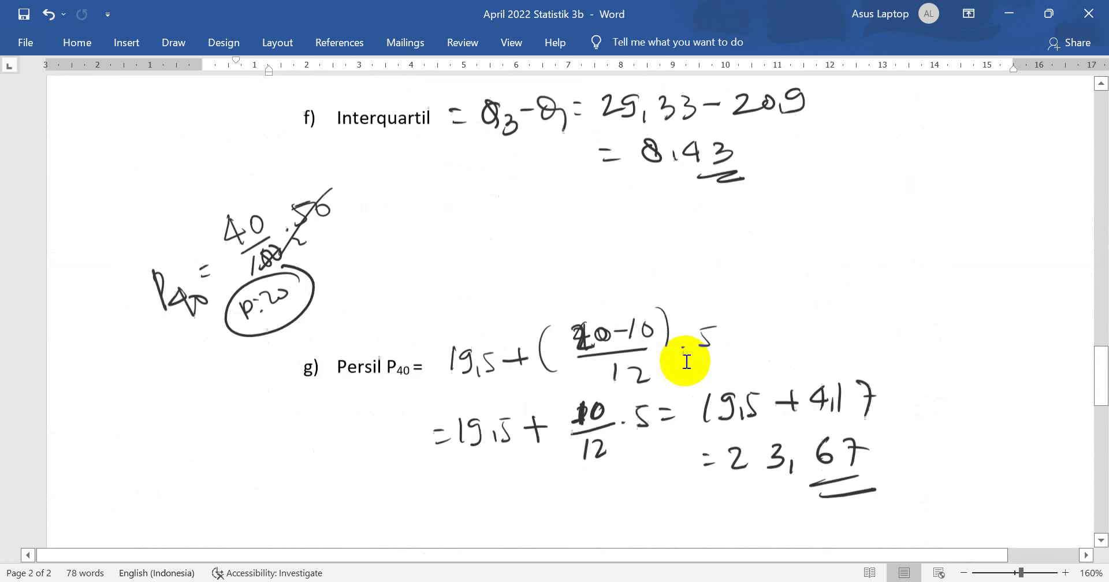
{"action": "scroll", "coordinate": [686, 362], "scroll_direction": "up", "scroll_amount": 6}
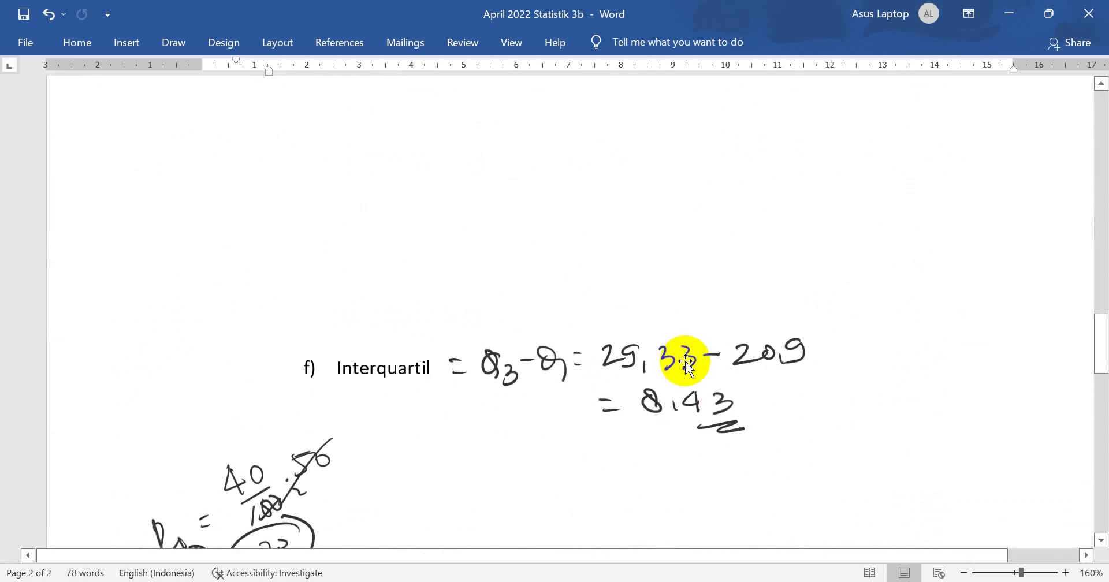
{"action": "scroll", "coordinate": [743, 359], "scroll_direction": "up", "scroll_amount": 1}
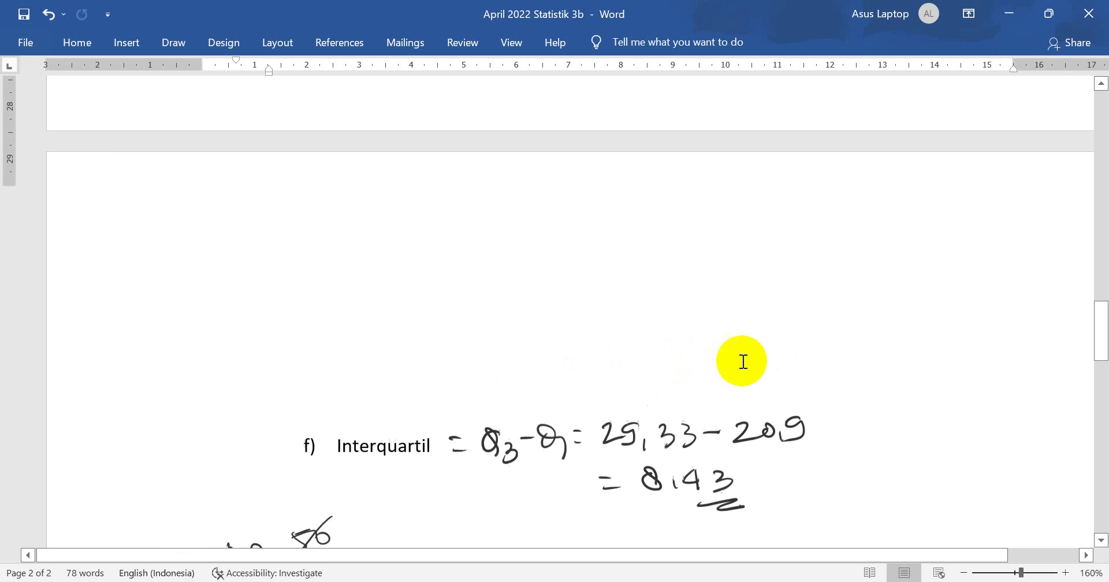
{"action": "scroll", "coordinate": [812, 391], "scroll_direction": "up", "scroll_amount": 5}
{"action": "scroll", "coordinate": [817, 389], "scroll_direction": "up", "scroll_amount": 5}
{"action": "scroll", "coordinate": [821, 390], "scroll_direction": "up", "scroll_amount": 4}
{"action": "scroll", "coordinate": [797, 389], "scroll_direction": "up", "scroll_amount": 5}
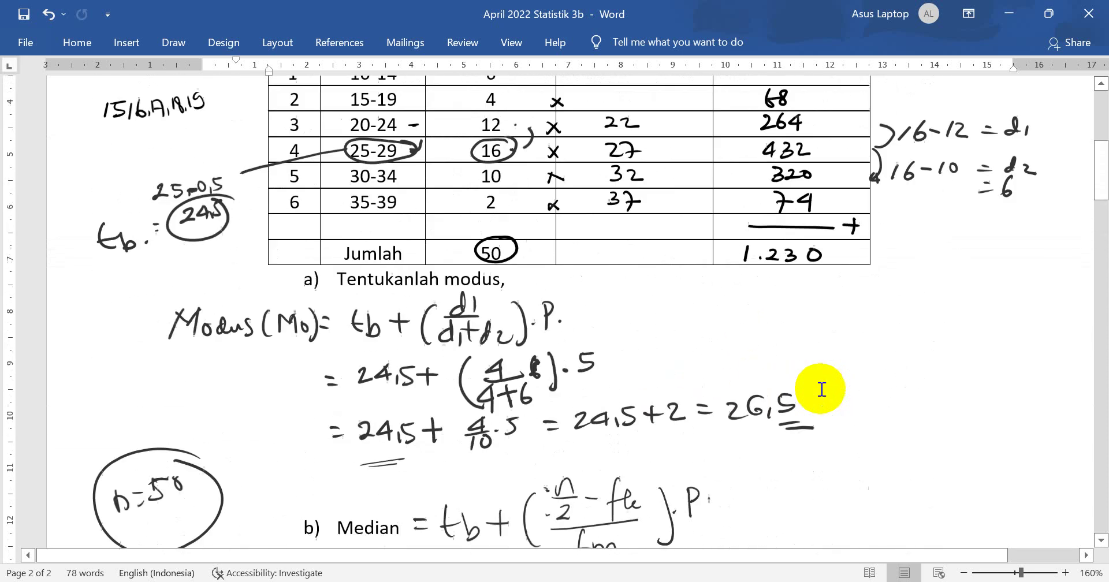